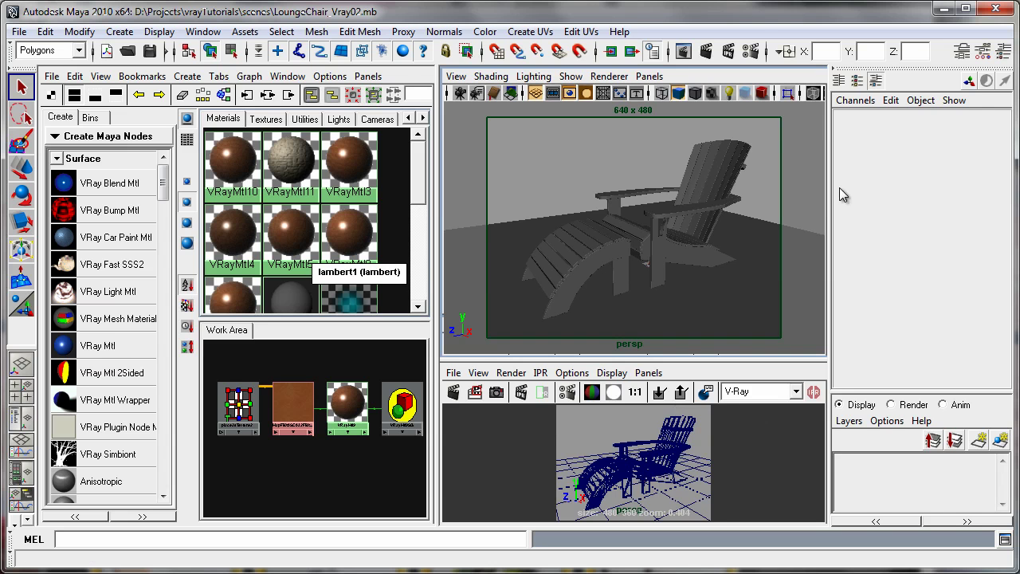
# Step: Open the Outliner to list the scene's cameras, pPlane1, VRayLightDome1, chair and stool
pyautogui.click(752, 52)
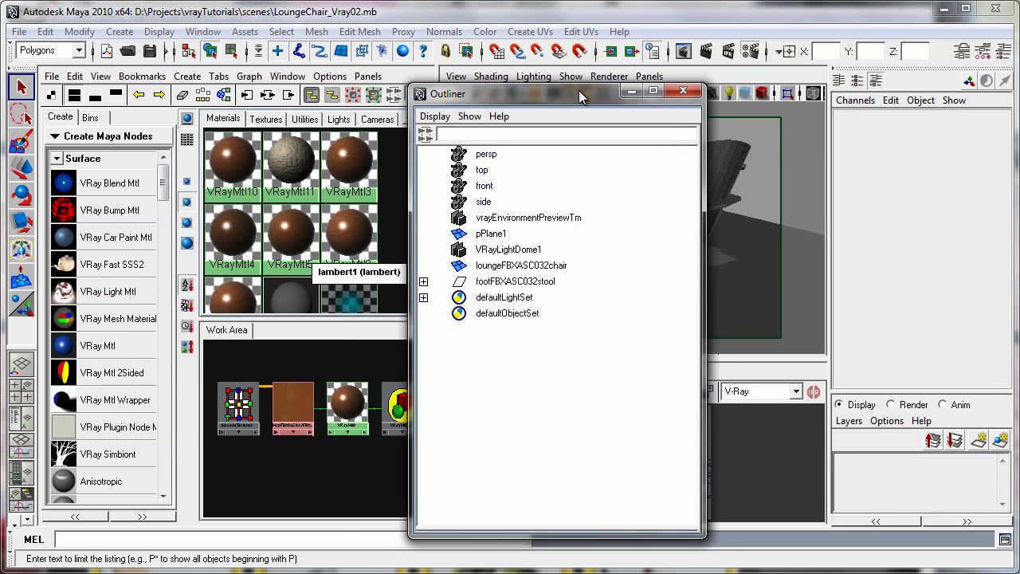
# Step: Select pPlane1, the lounge chair, foot stool and VRayLightDome1 in the Outliner, then close it
pyautogui.click(502, 235)
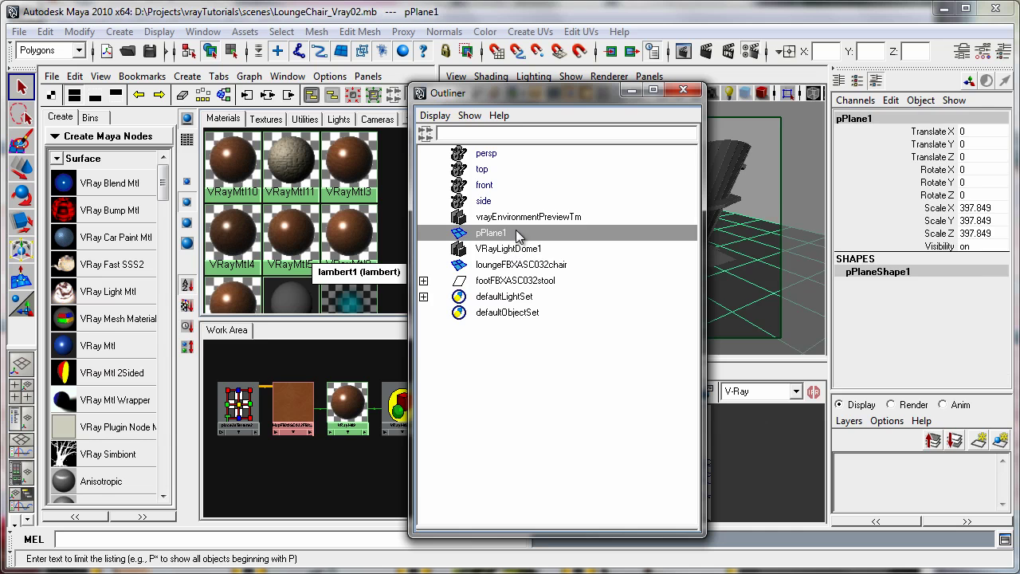
pyautogui.click(523, 265)
pyautogui.click(519, 280)
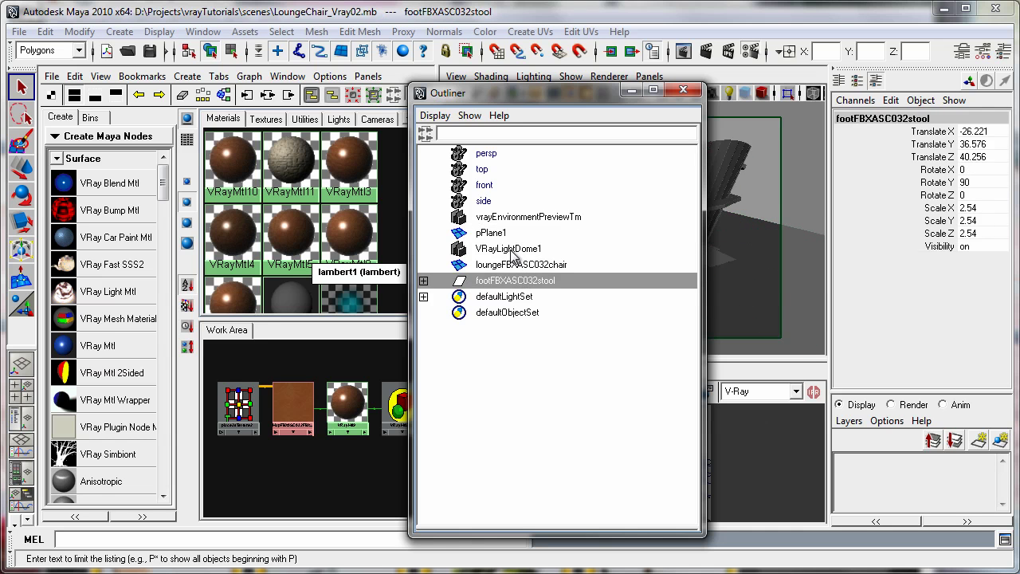
pyautogui.click(507, 266)
pyautogui.click(494, 252)
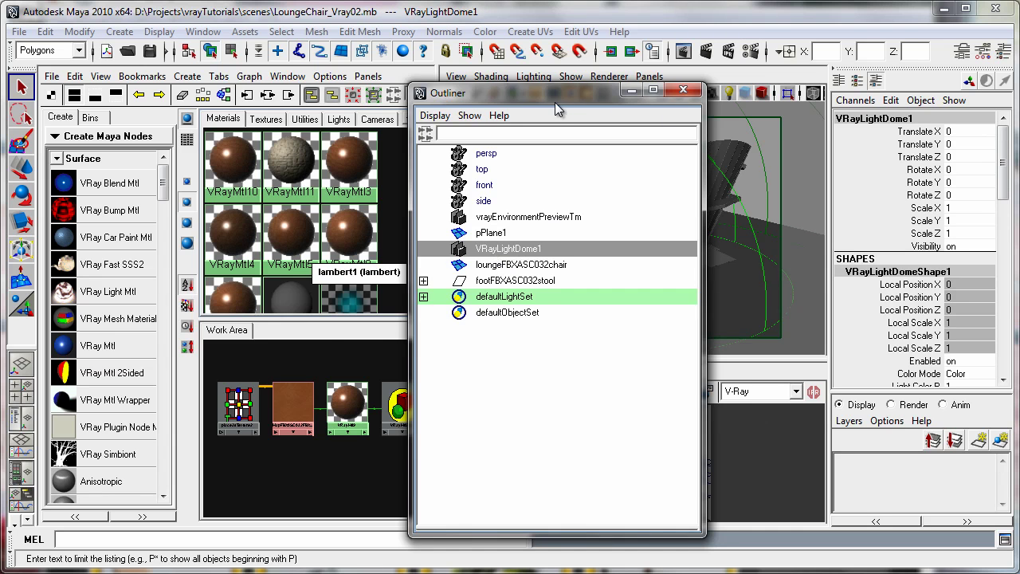
pyautogui.click(683, 89)
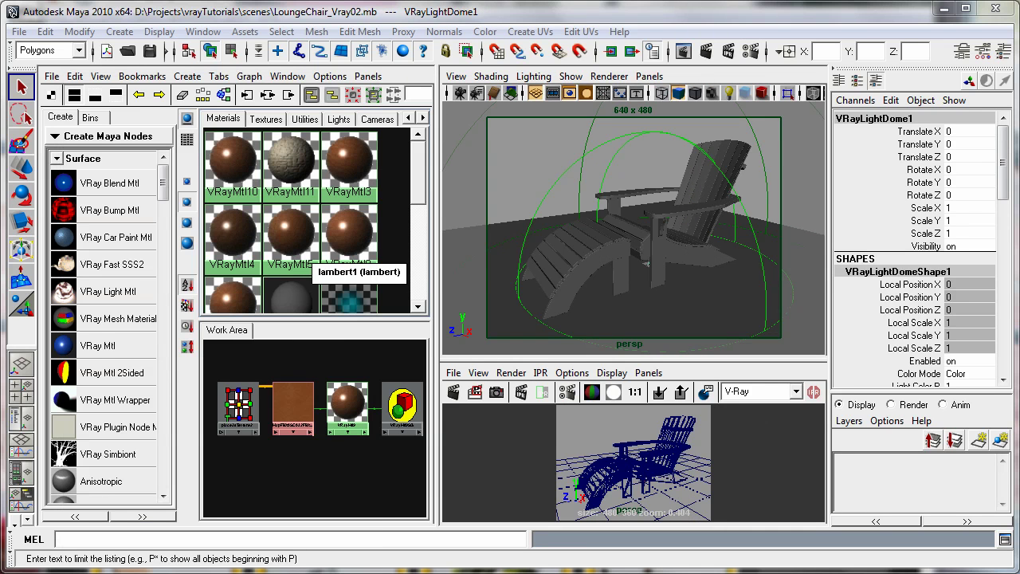
pyautogui.click(751, 51)
pyautogui.moveTo(743, 86); pyautogui.dragTo(632, 35)
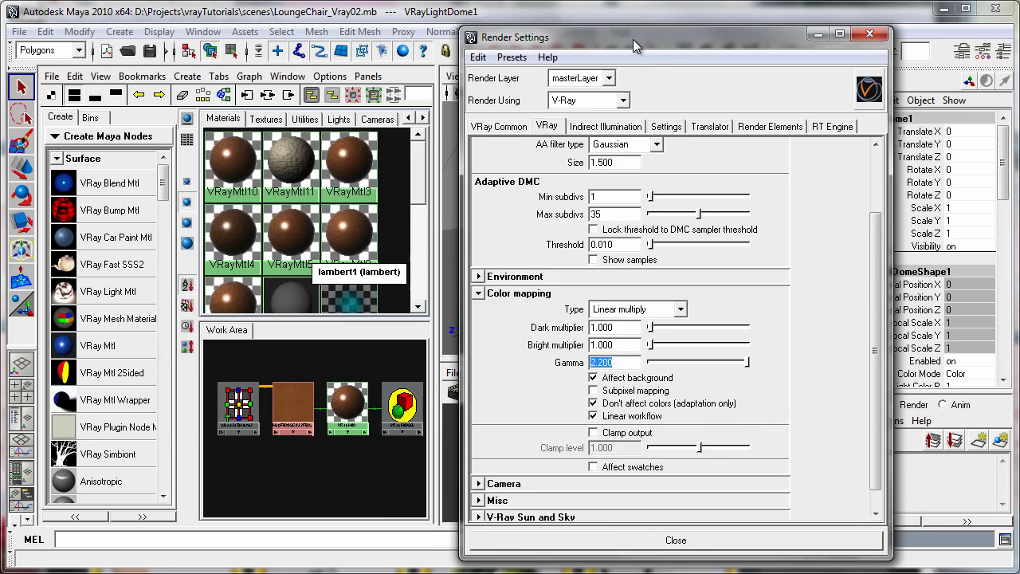
pyautogui.click(665, 122)
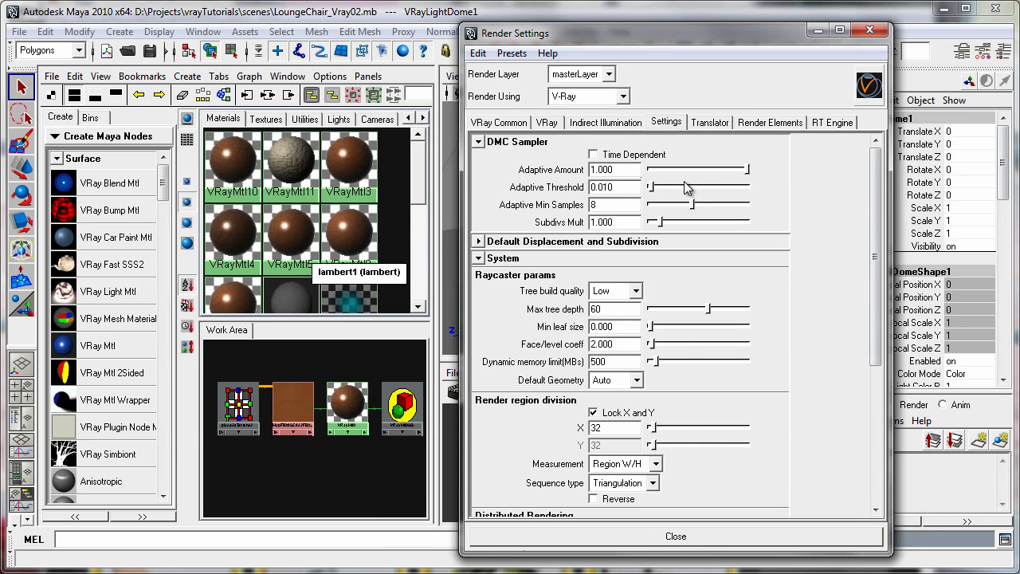
pyautogui.click(632, 126)
pyautogui.scroll(4, 746, 331)
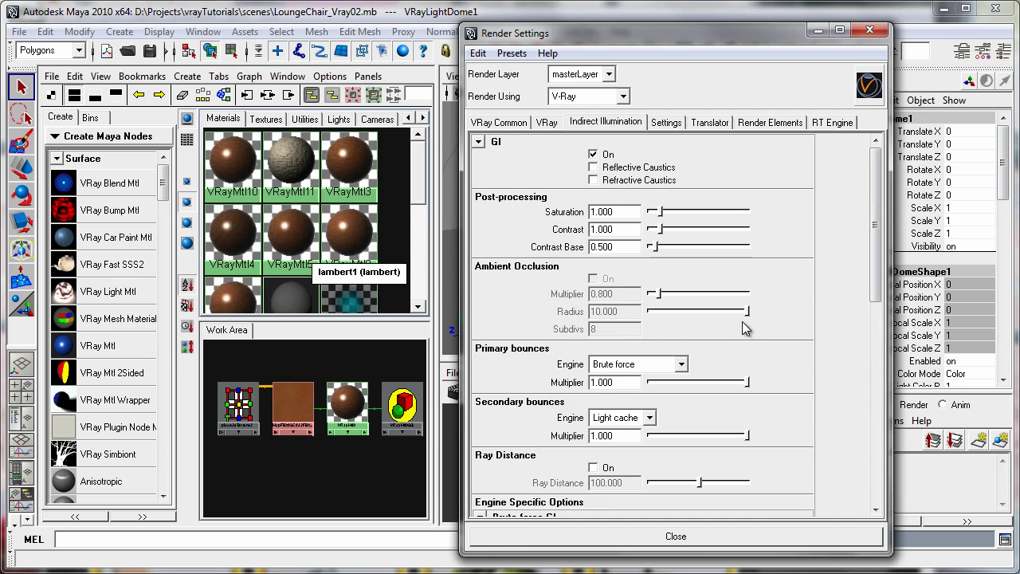
pyautogui.click(668, 124)
pyautogui.click(622, 124)
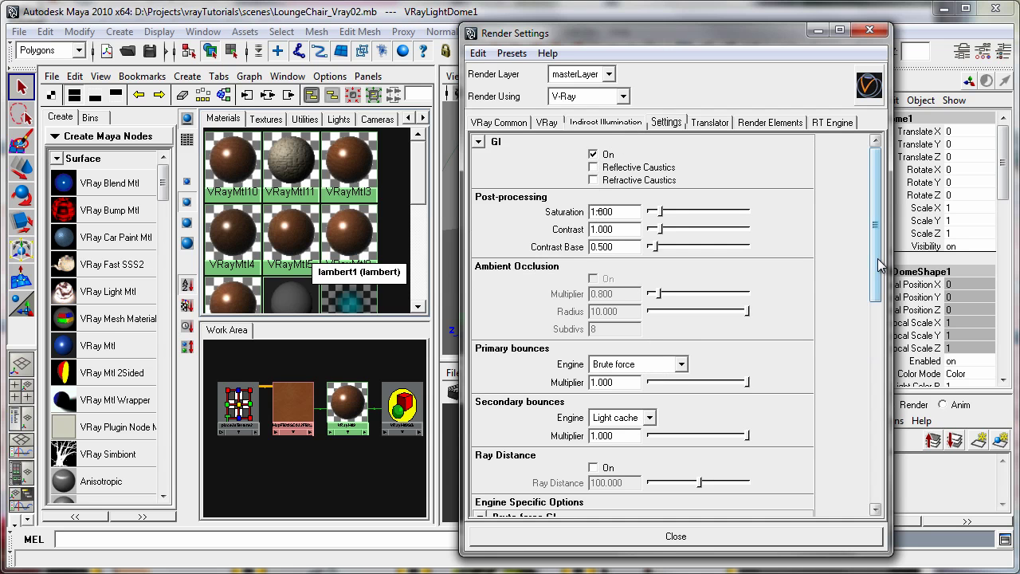
pyautogui.moveTo(877, 271); pyautogui.dragTo(877, 373)
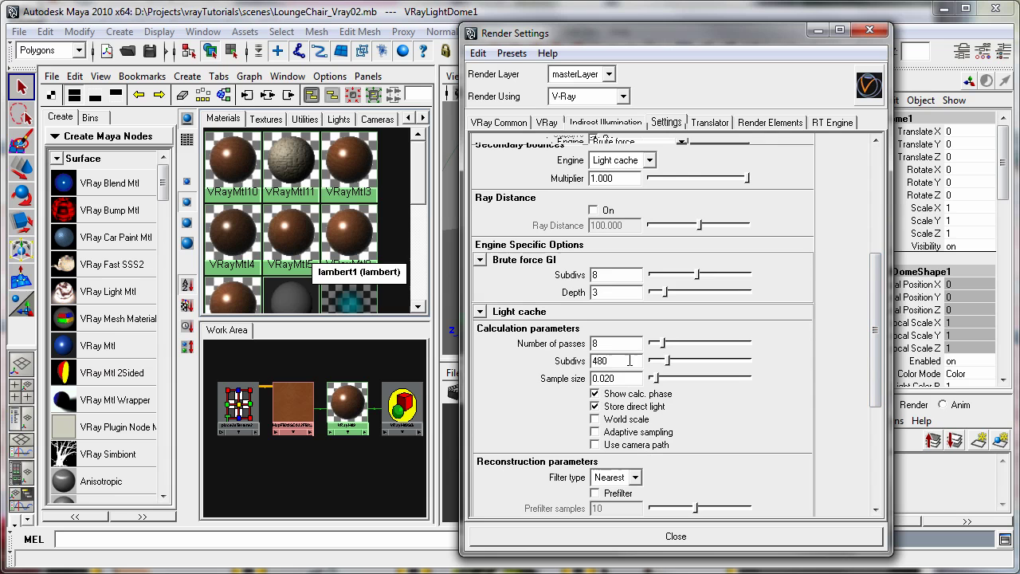
pyautogui.doubleClick(628, 360)
pyautogui.moveTo(876, 351); pyautogui.dragTo(877, 419)
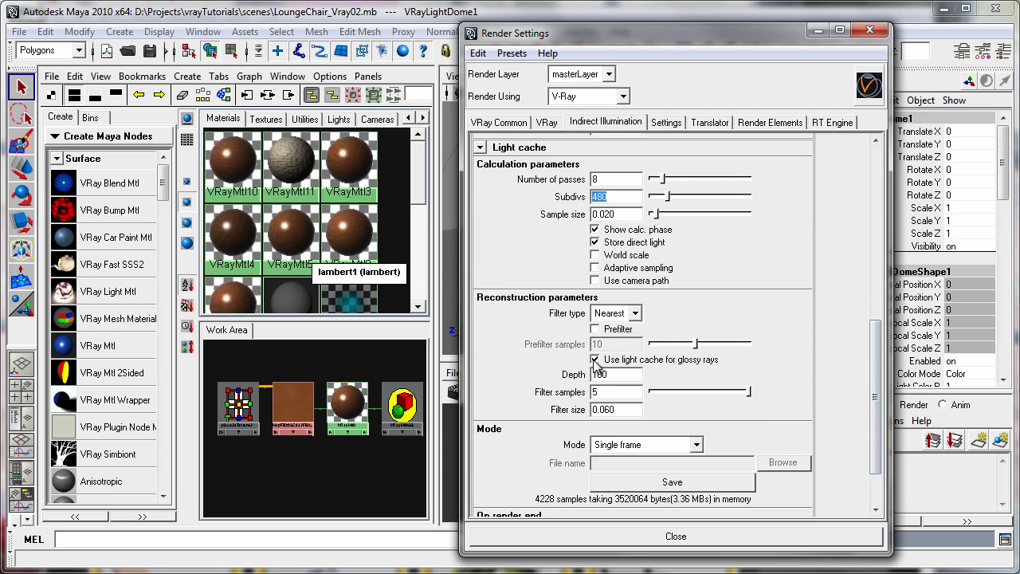
pyautogui.click(547, 123)
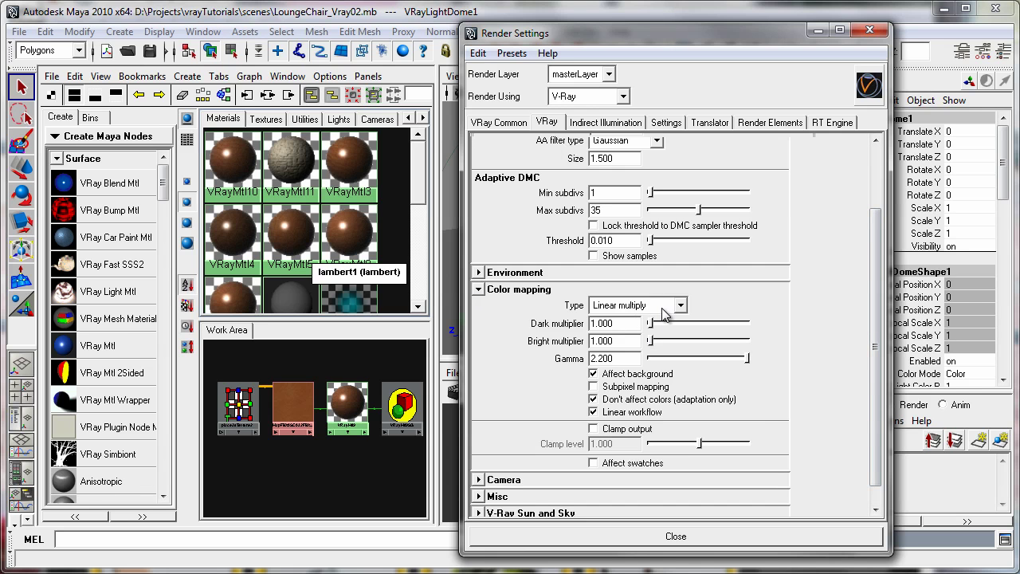
pyautogui.moveTo(627, 360); pyautogui.dragTo(534, 364)
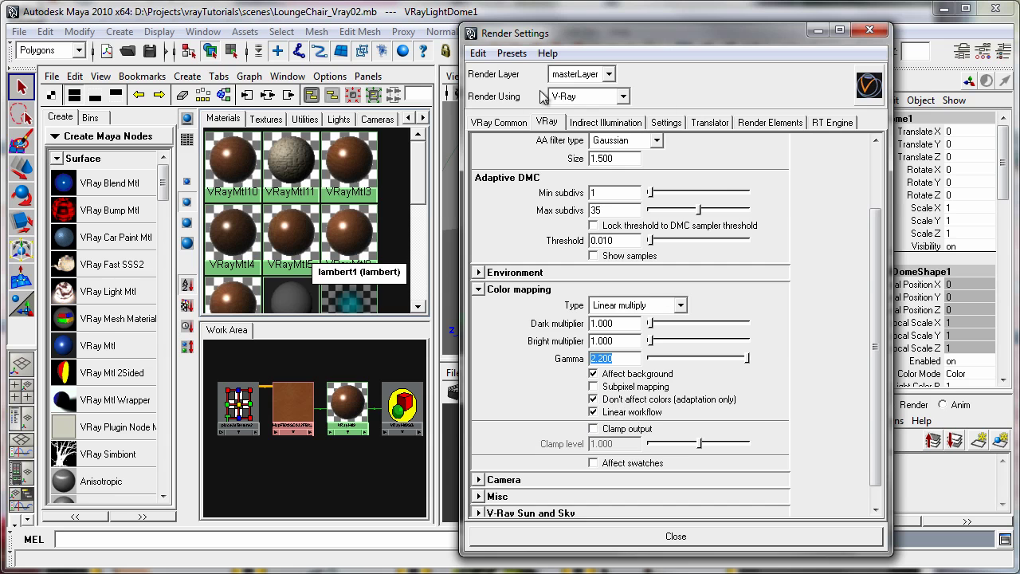
pyautogui.click(501, 122)
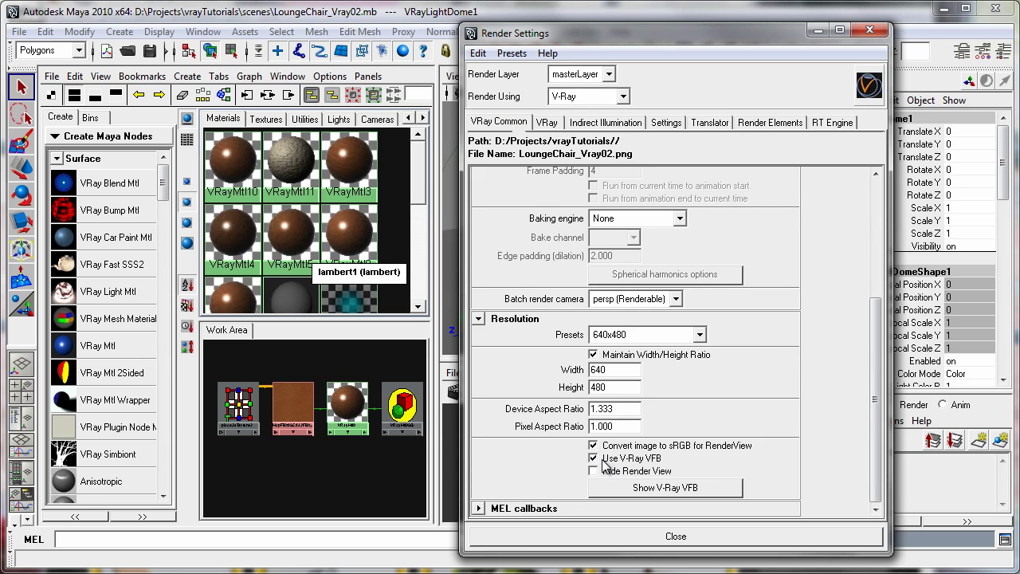
pyautogui.hotkey('alt', 'F4')
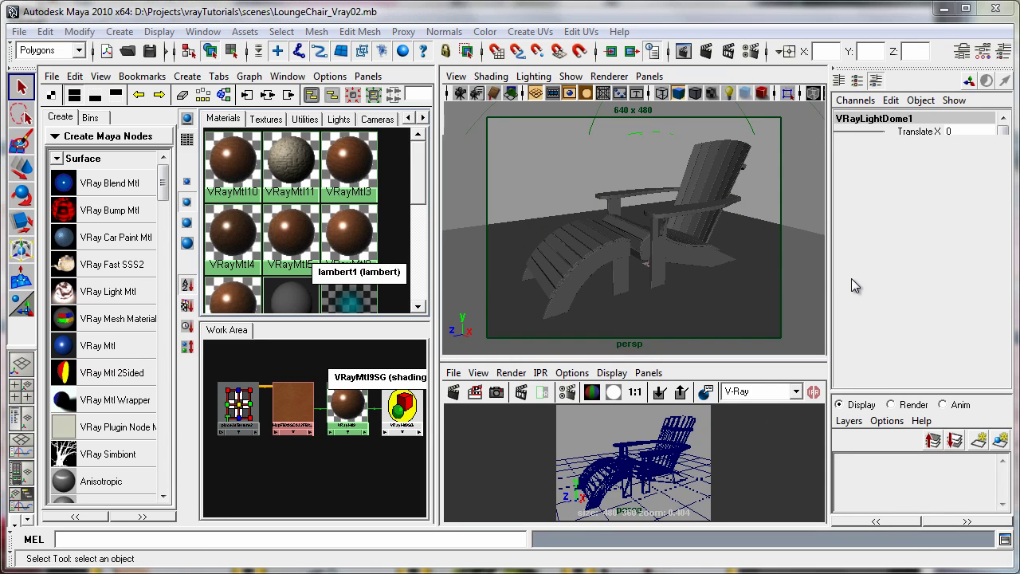
# Step: Change the VRay tab's Image sampler type from Adaptive DMC to Fixed rate
pyautogui.moveTo(451, 260); pyautogui.dragTo(713, 130)
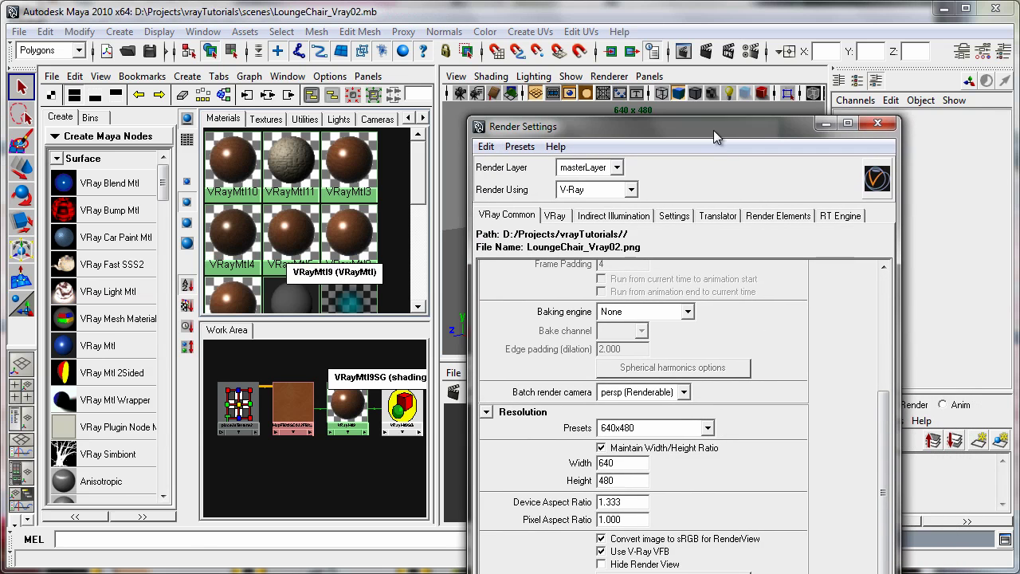
pyautogui.click(571, 216)
pyautogui.scroll(3, 792, 333)
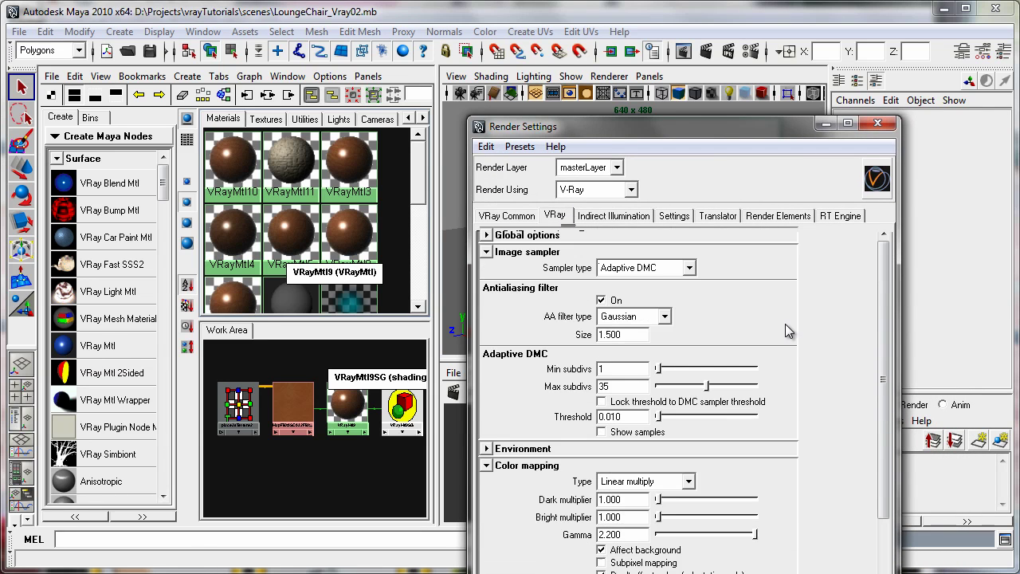
pyautogui.click(689, 268)
pyautogui.click(671, 287)
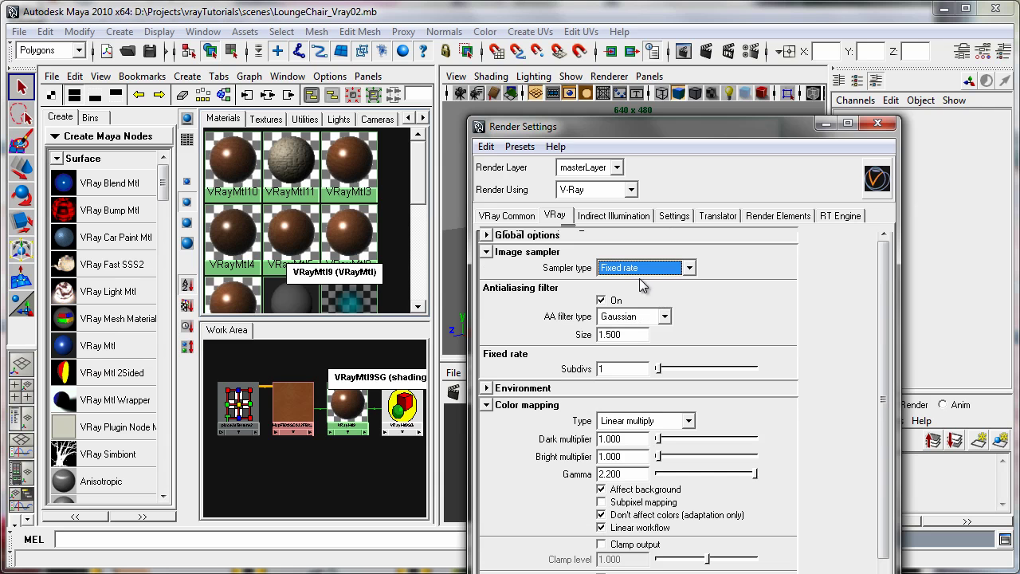
pyautogui.moveTo(708, 130); pyautogui.dragTo(790, 74)
pyautogui.click(772, 212)
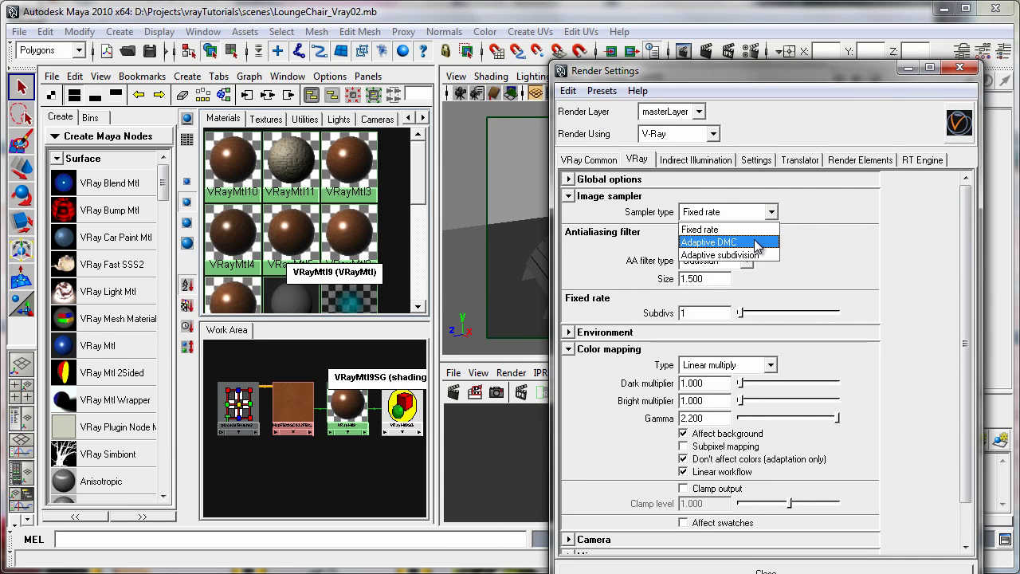
pyautogui.click(753, 239)
pyautogui.click(772, 212)
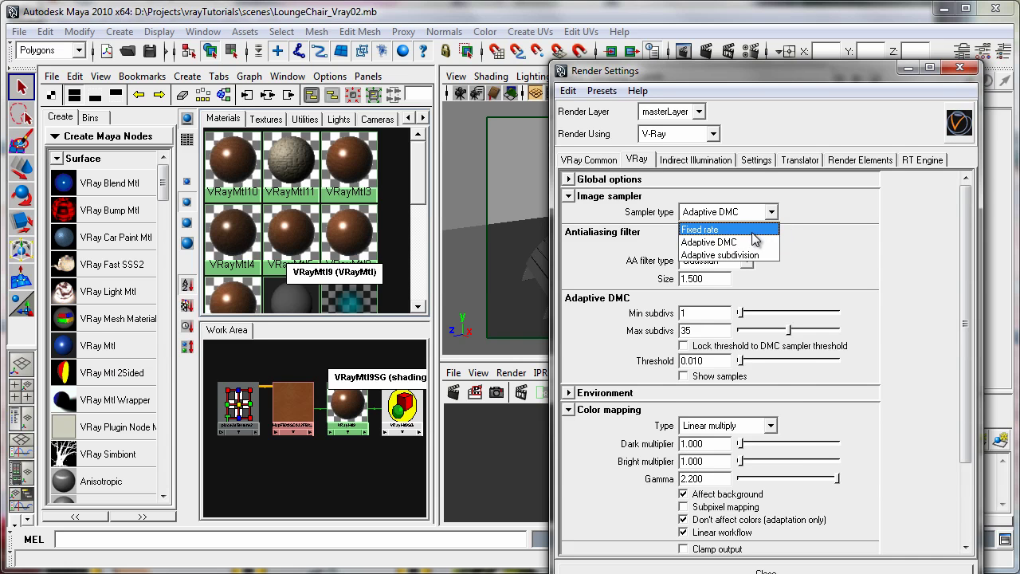
pyautogui.click(756, 230)
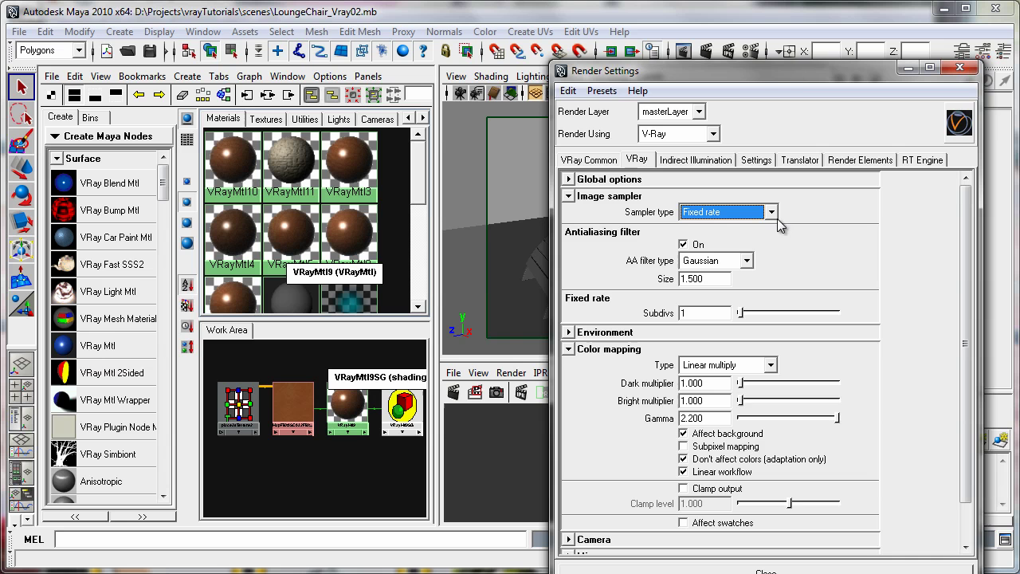
pyautogui.moveTo(798, 75); pyautogui.dragTo(0, 171)
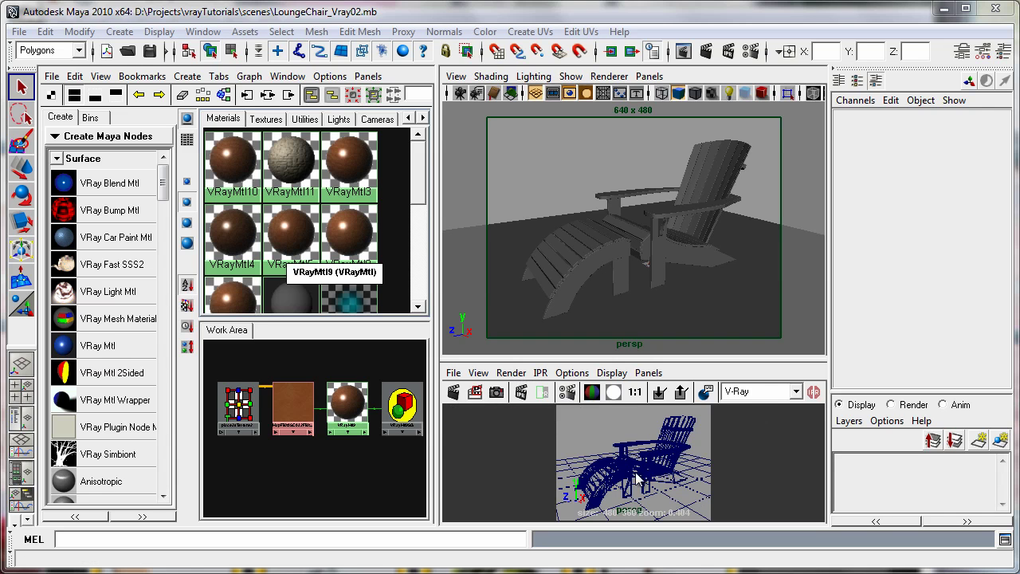
# Step: Render the persp camera with V-Ray into the frame buffer from the Render View
pyautogui.click(512, 373)
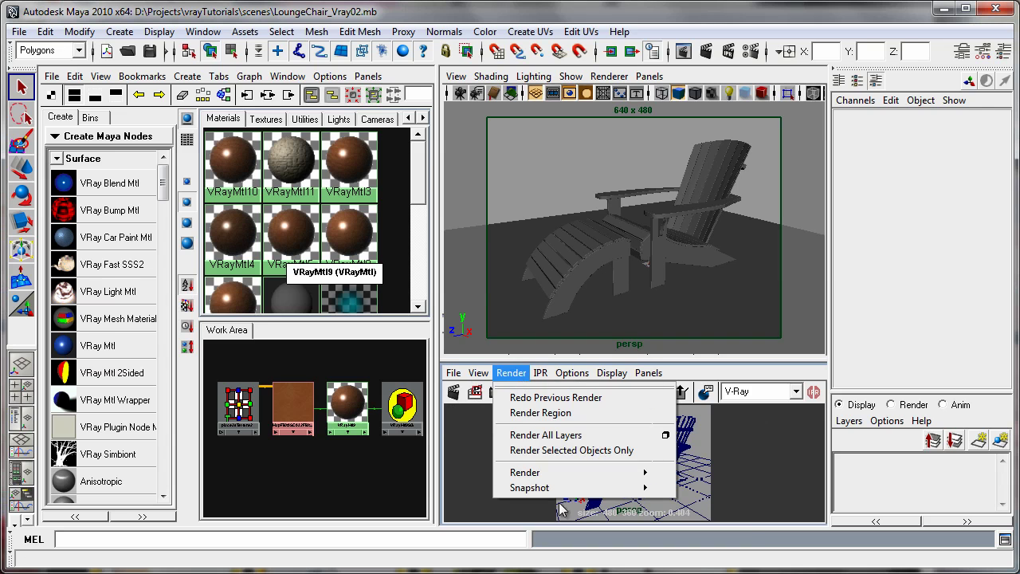
pyautogui.moveTo(553, 486)
pyautogui.click(721, 503)
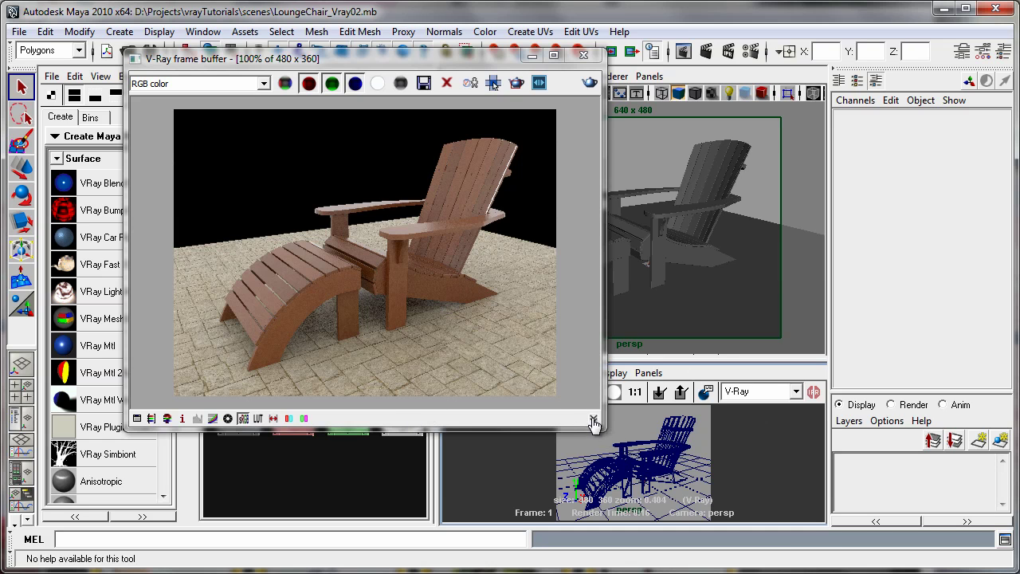
pyautogui.moveTo(456, 65)
pyautogui.mouseDown()
pyautogui.moveTo(463, 76)
pyautogui.moveTo(456, 64)
pyautogui.mouseUp()
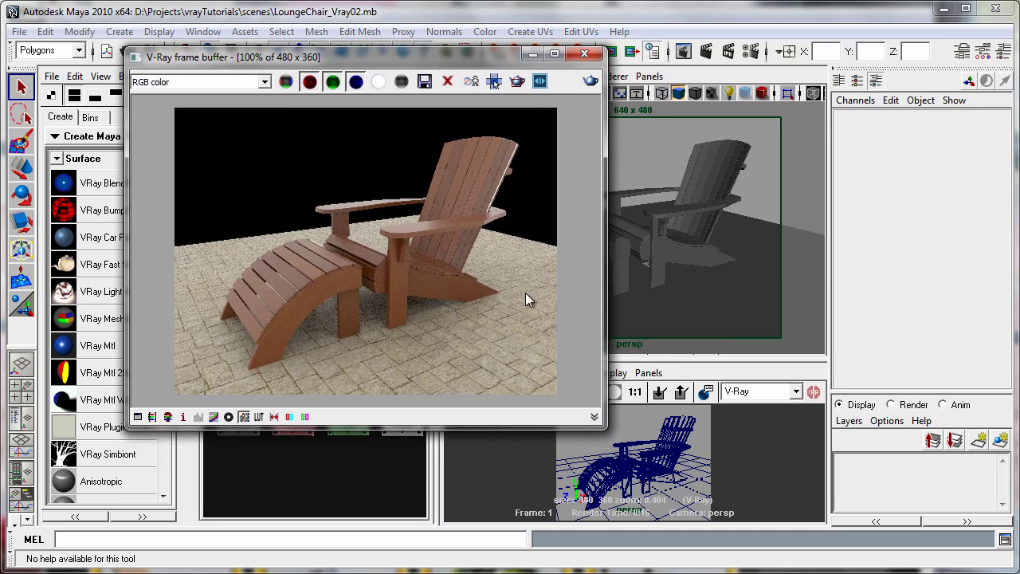
pyautogui.click(594, 418)
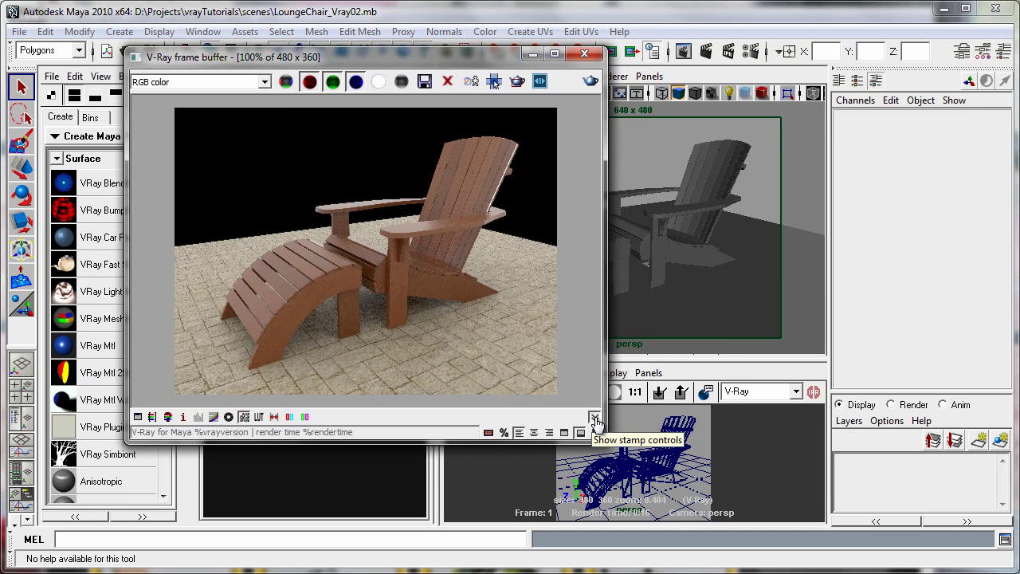
pyautogui.click(488, 432)
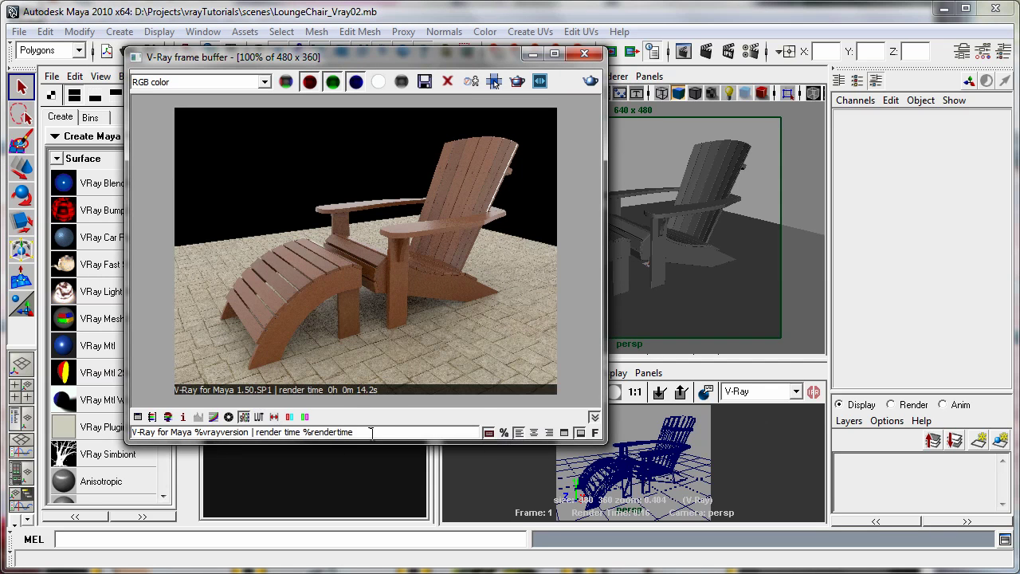
pyautogui.moveTo(371, 432); pyautogui.dragTo(114, 419)
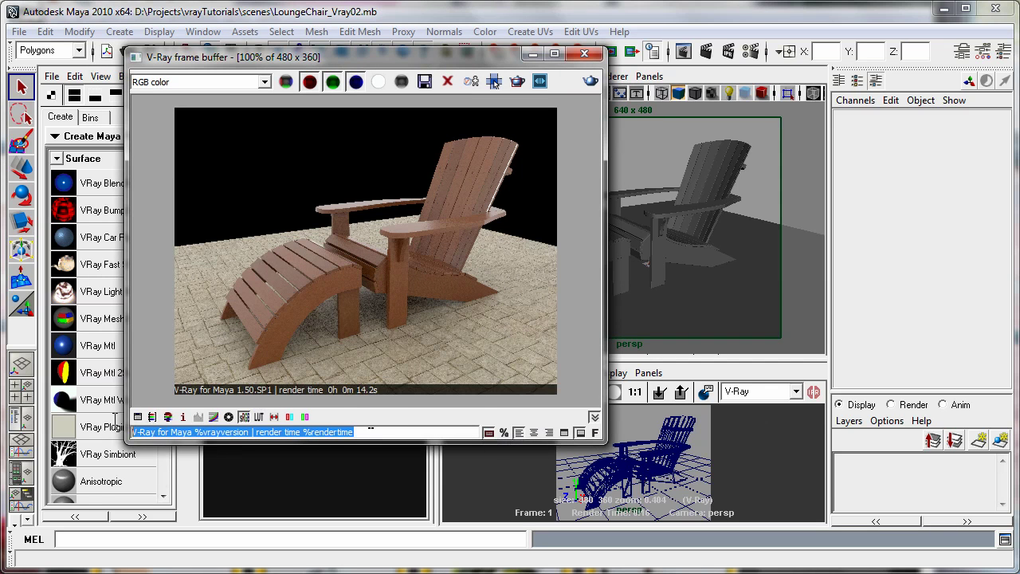
pyautogui.click(412, 431)
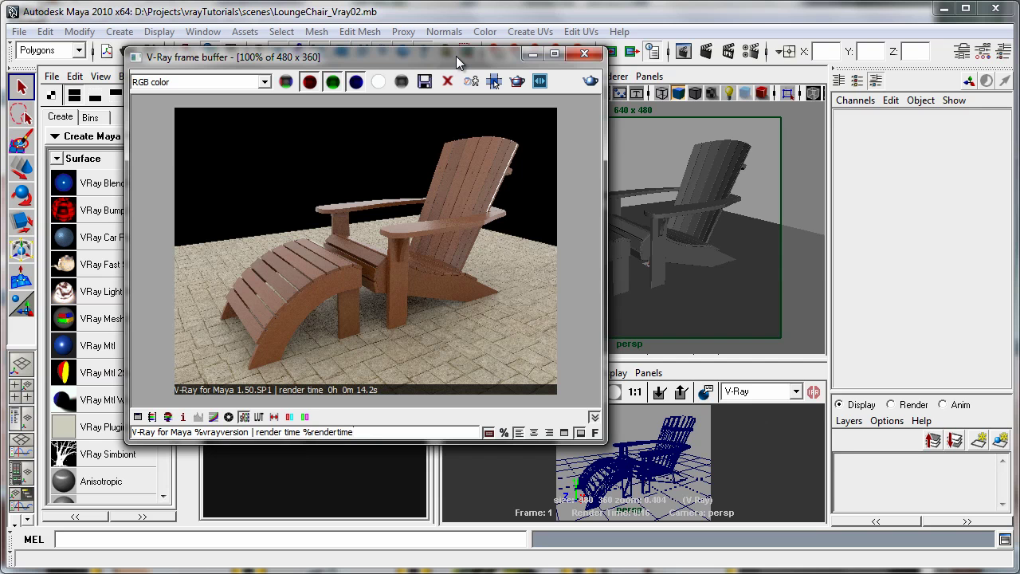
# Step: Set the Image sampler to Adaptive DMC with a 0.020 threshold and close Render Settings
pyautogui.moveTo(456, 56); pyautogui.dragTo(387, 111)
pyautogui.click(553, 50)
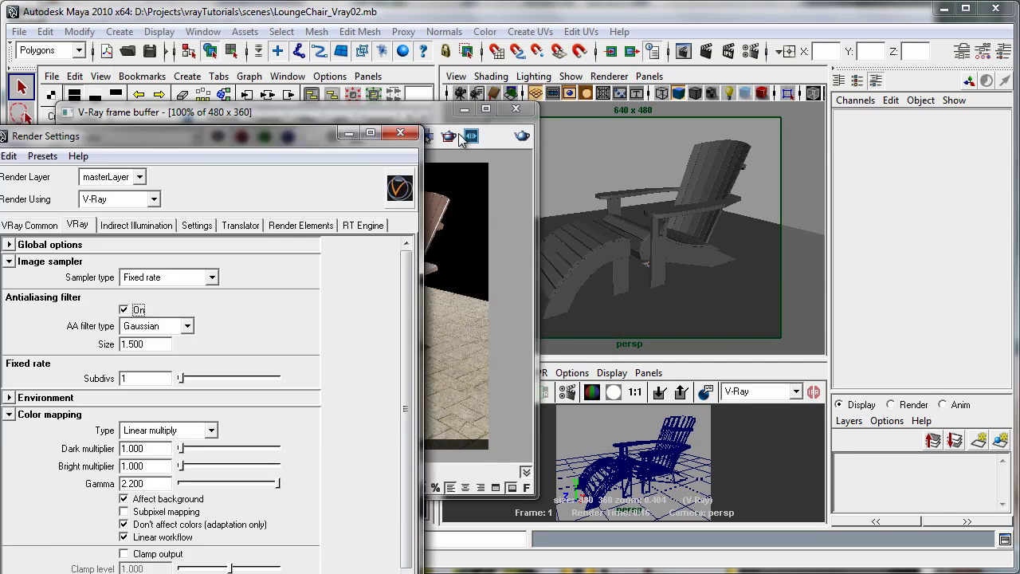
pyautogui.moveTo(289, 190); pyautogui.dragTo(791, 73)
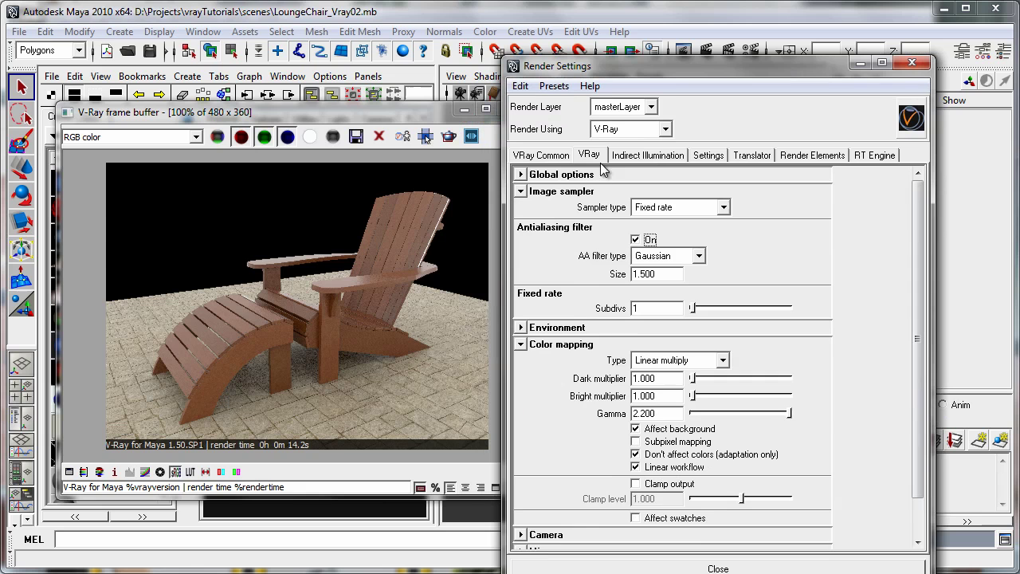
pyautogui.click(670, 209)
pyautogui.click(667, 239)
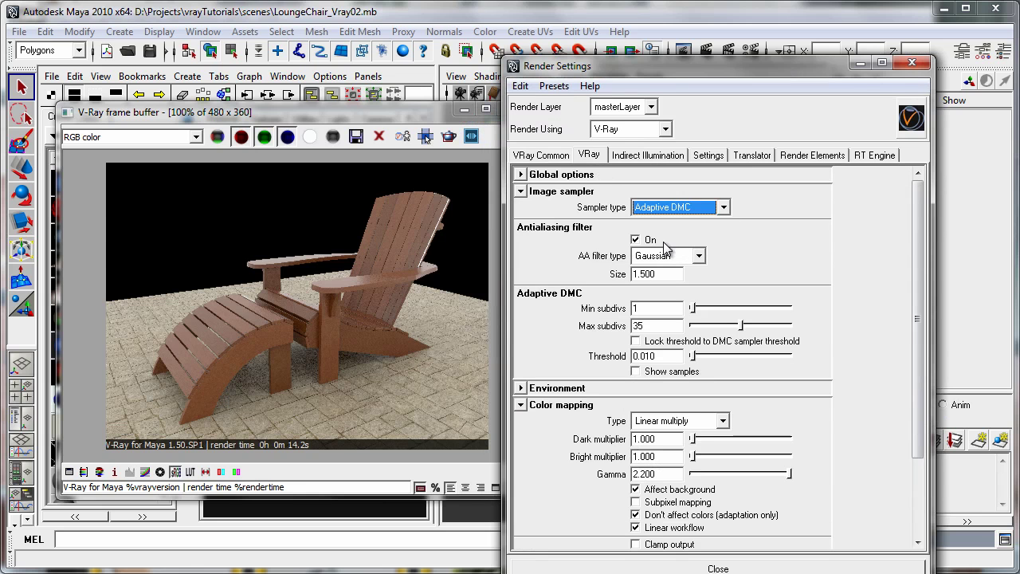
pyautogui.click(654, 356)
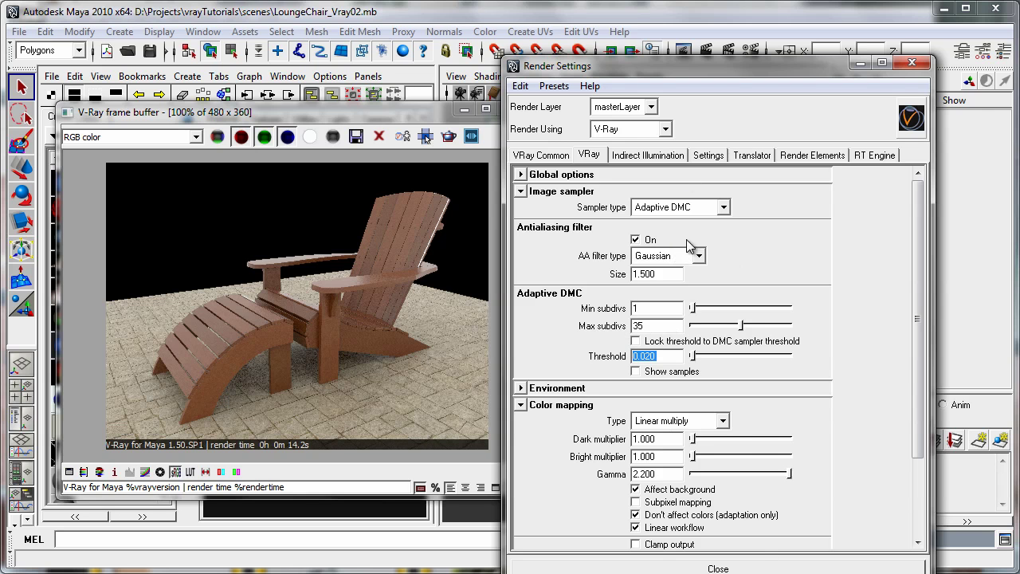
pyautogui.click(389, 108)
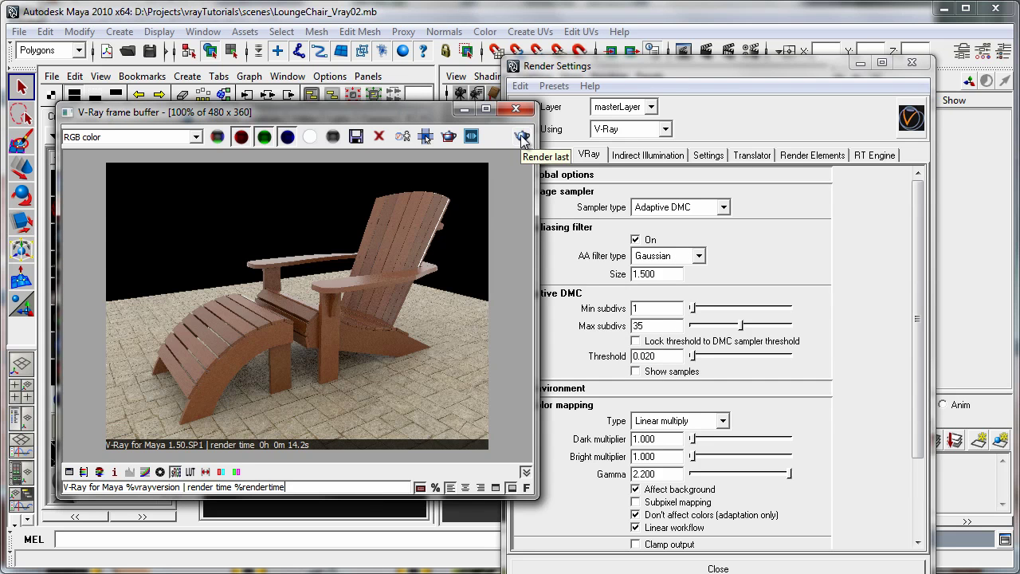
pyautogui.click(912, 62)
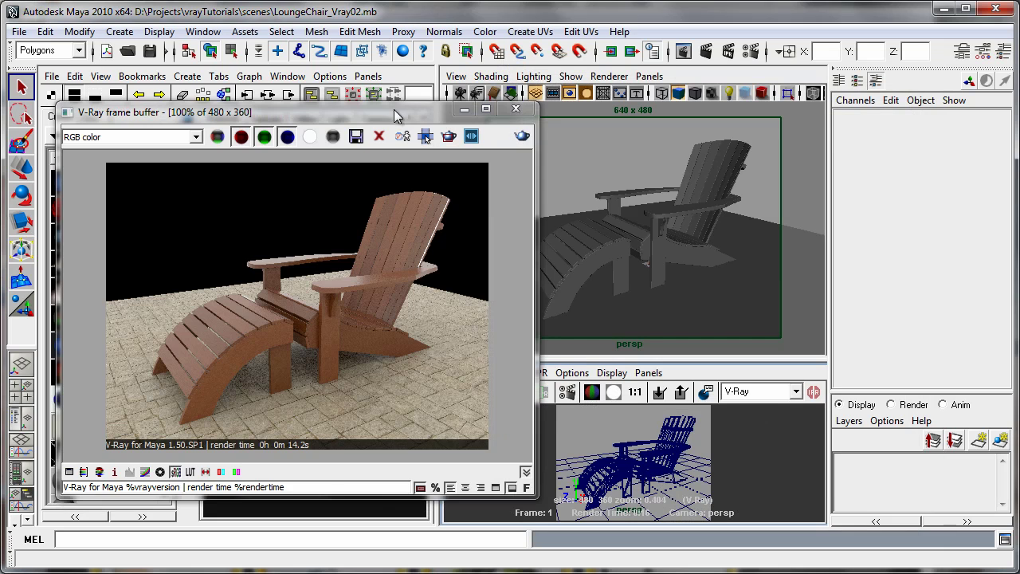
# Step: Redo the previous render of the chair, which finishes in 41.2 s
pyautogui.moveTo(393, 109); pyautogui.dragTo(317, 79)
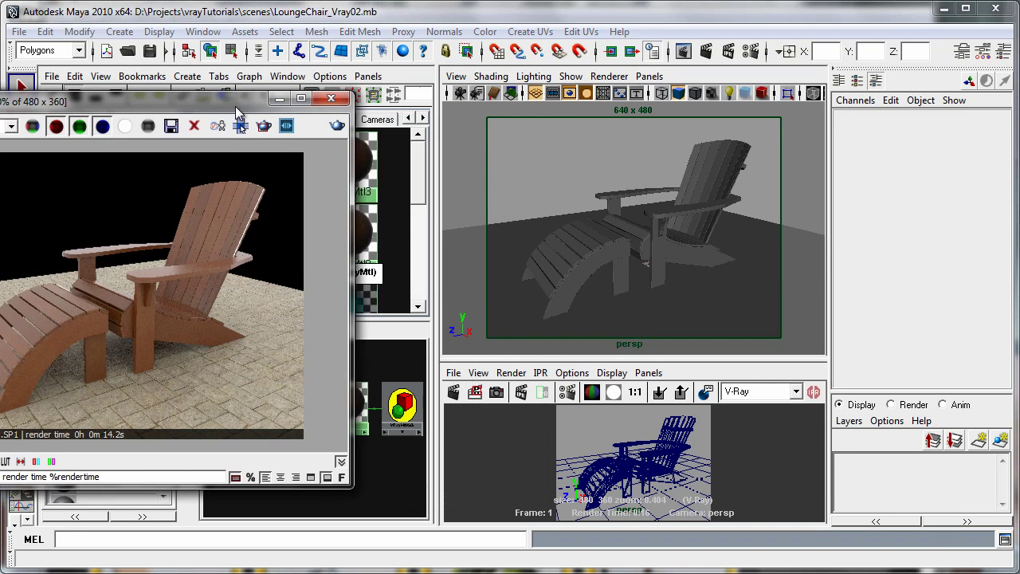
pyautogui.moveTo(236, 114); pyautogui.dragTo(236, 114)
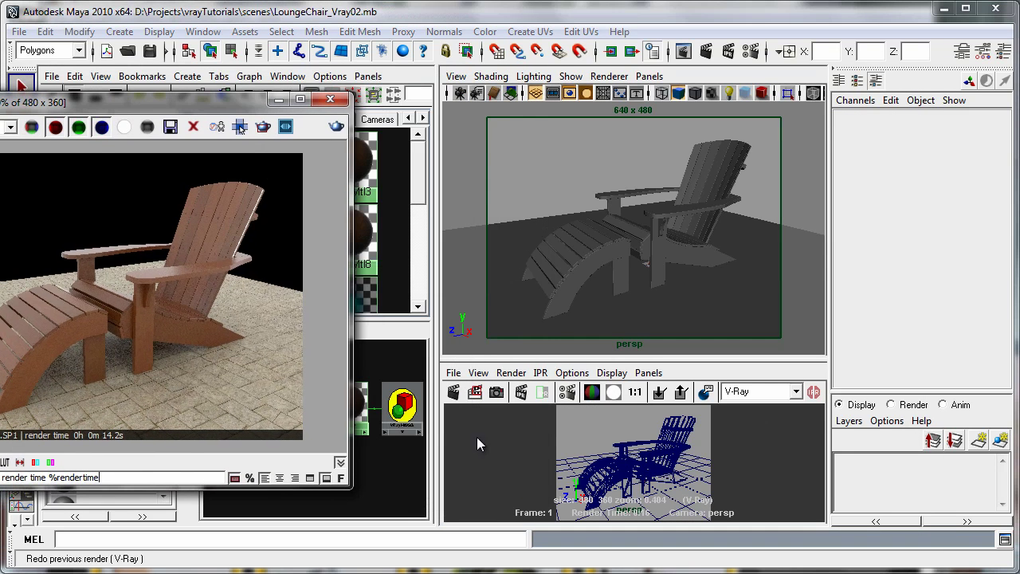
pyautogui.click(456, 396)
pyautogui.moveTo(270, 106); pyautogui.dragTo(447, 76)
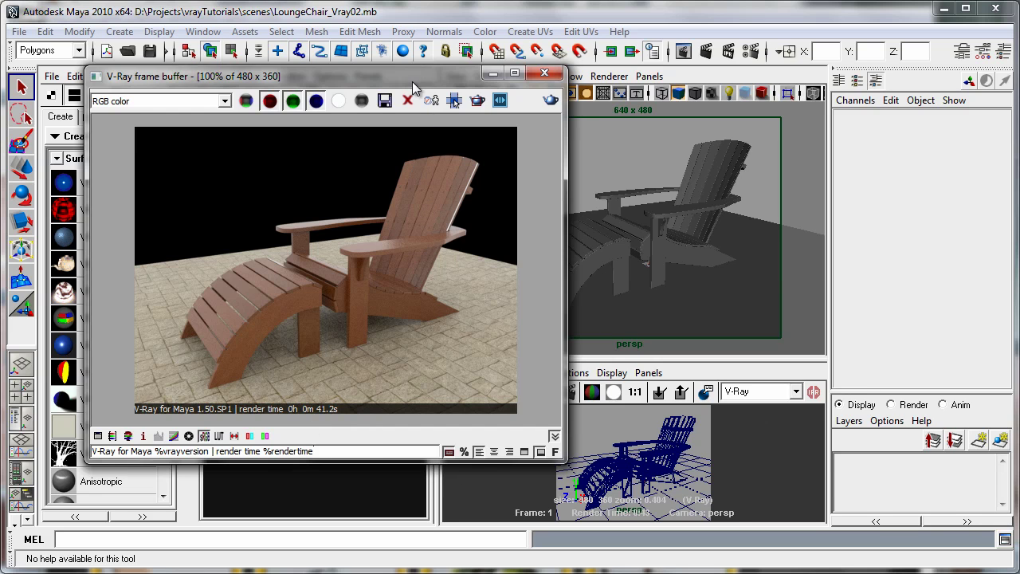
pyautogui.moveTo(412, 81); pyautogui.dragTo(400, 88)
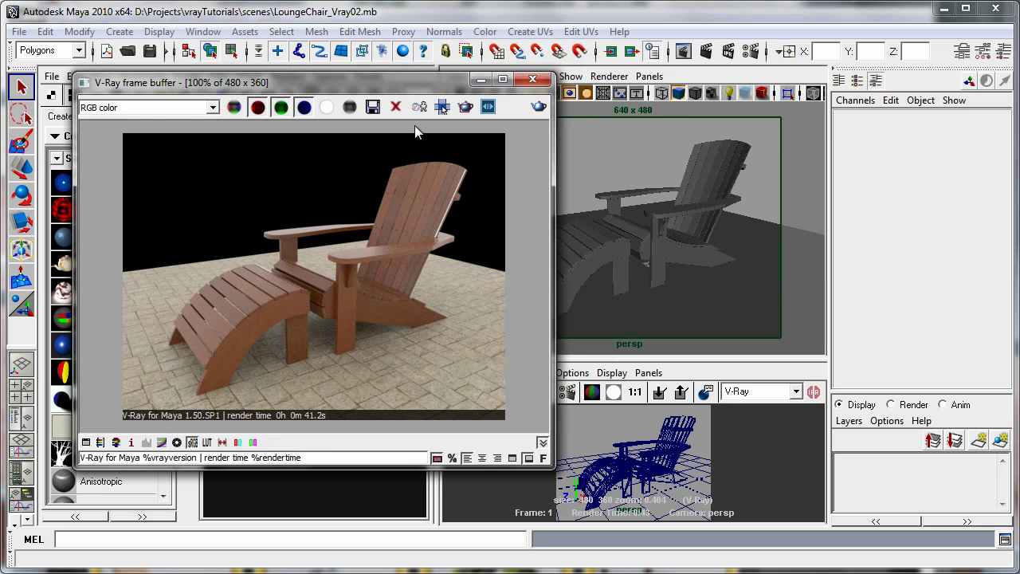
# Step: Lower the Adaptive DMC threshold to 0.010 in Render Settings
pyautogui.click(750, 51)
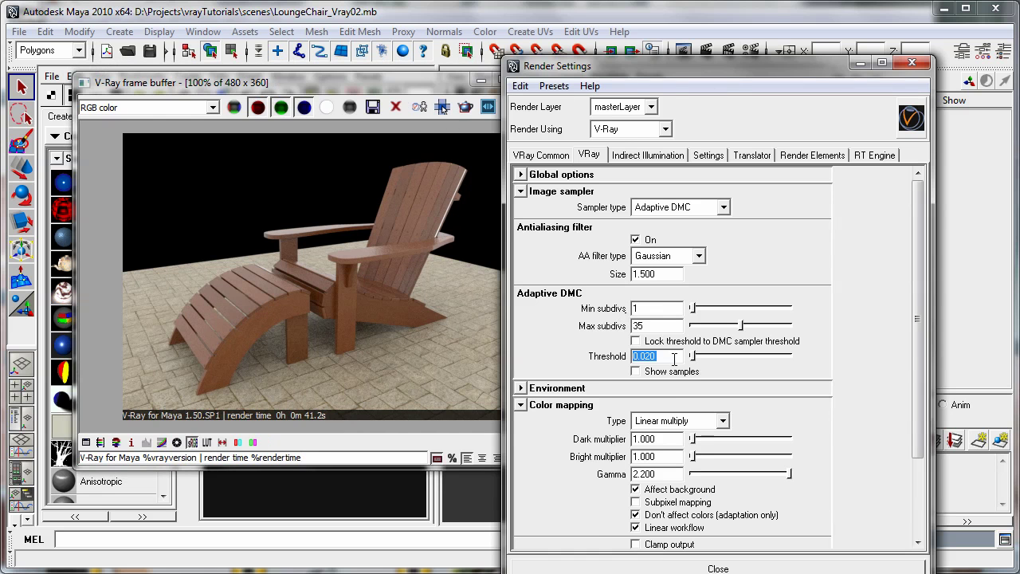
pyautogui.moveTo(657, 359); pyautogui.dragTo(647, 362)
pyautogui.write('10')
pyautogui.press('Return')
# Step: Render the chair again from the frame buffer with Track mouse while rendering enabled
pyautogui.click(431, 84)
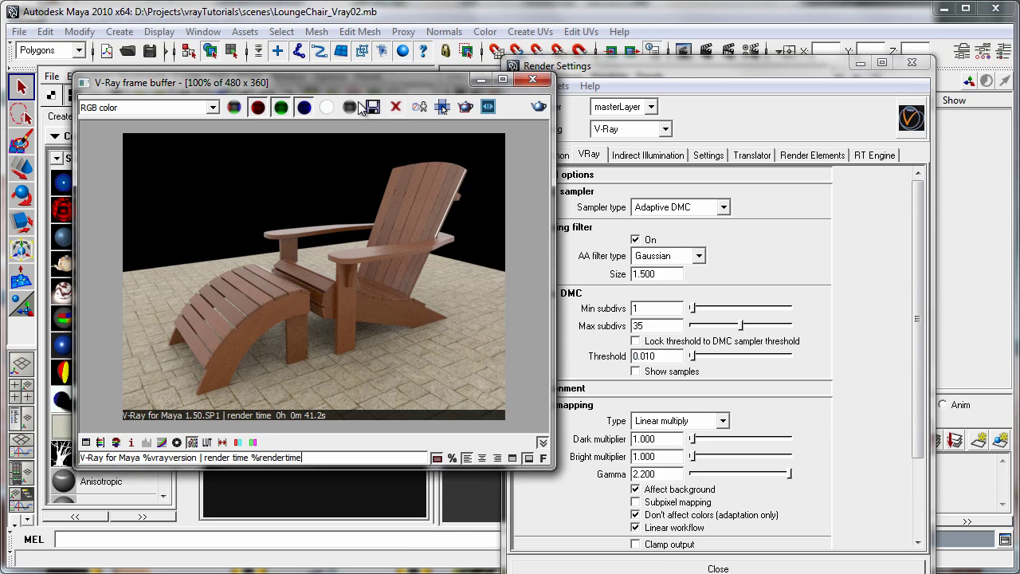
pyautogui.click(539, 108)
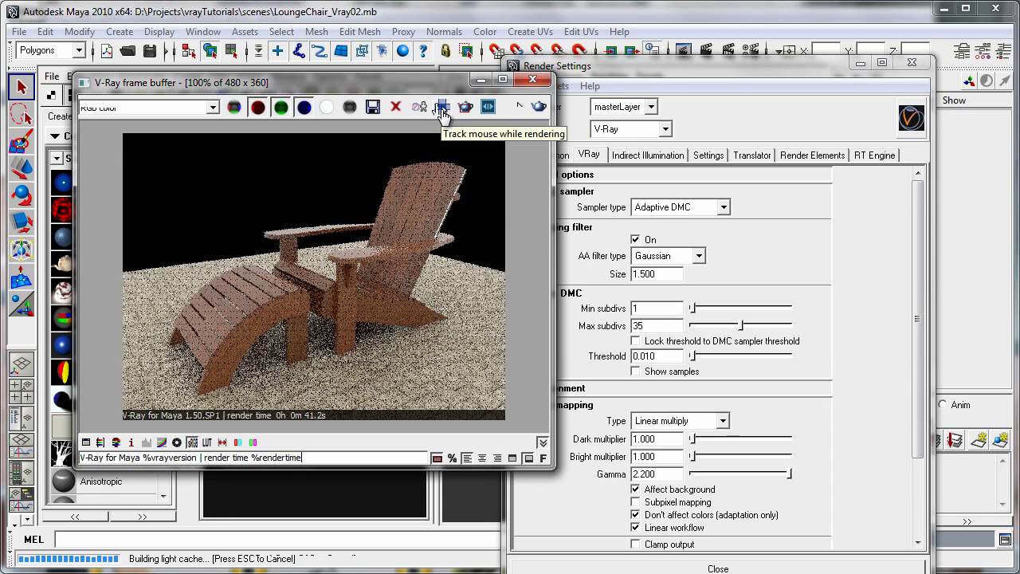
pyautogui.click(441, 109)
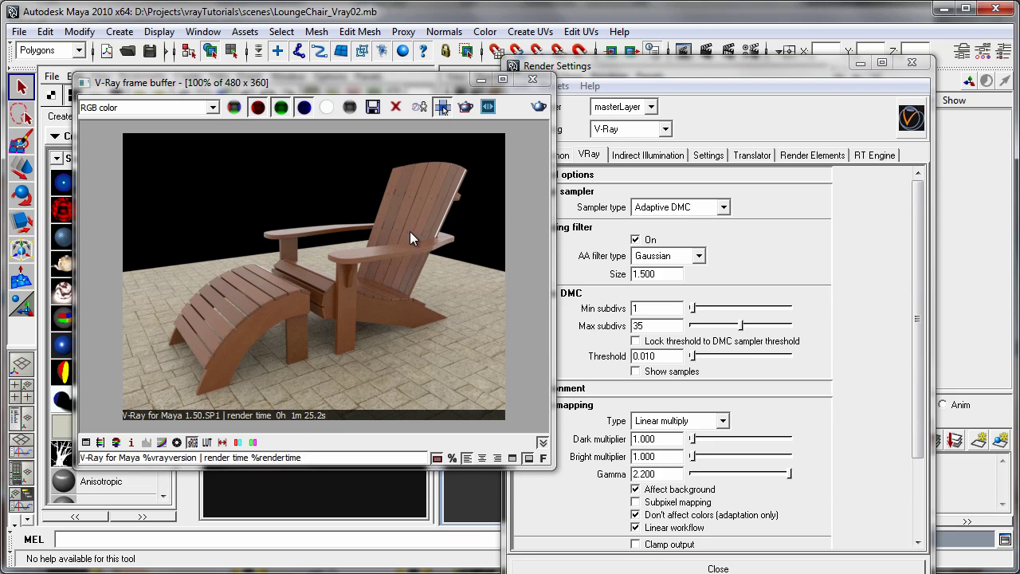
pyautogui.click(650, 356)
pyautogui.moveTo(655, 356); pyautogui.dragTo(646, 356)
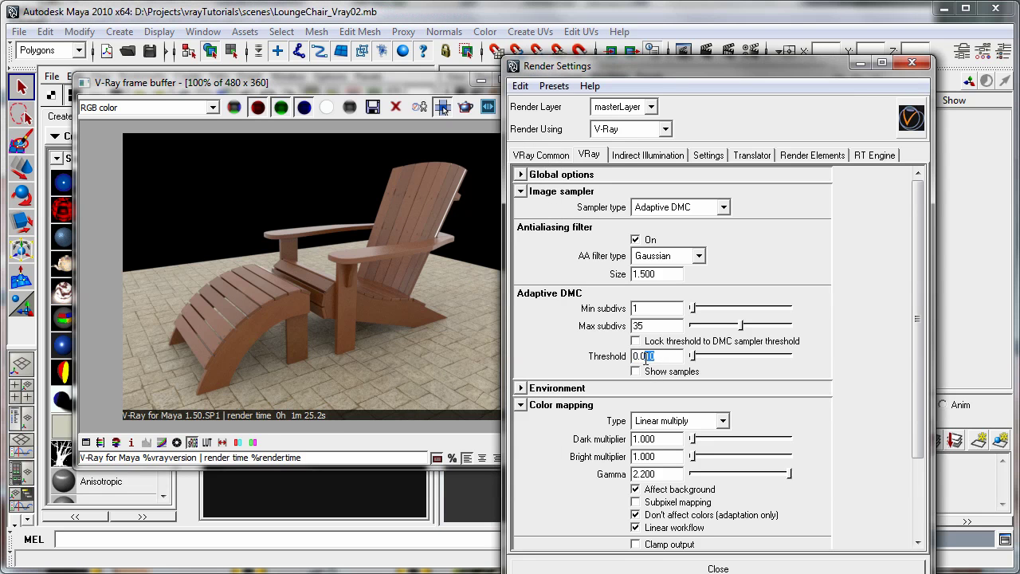
pyautogui.click(292, 190)
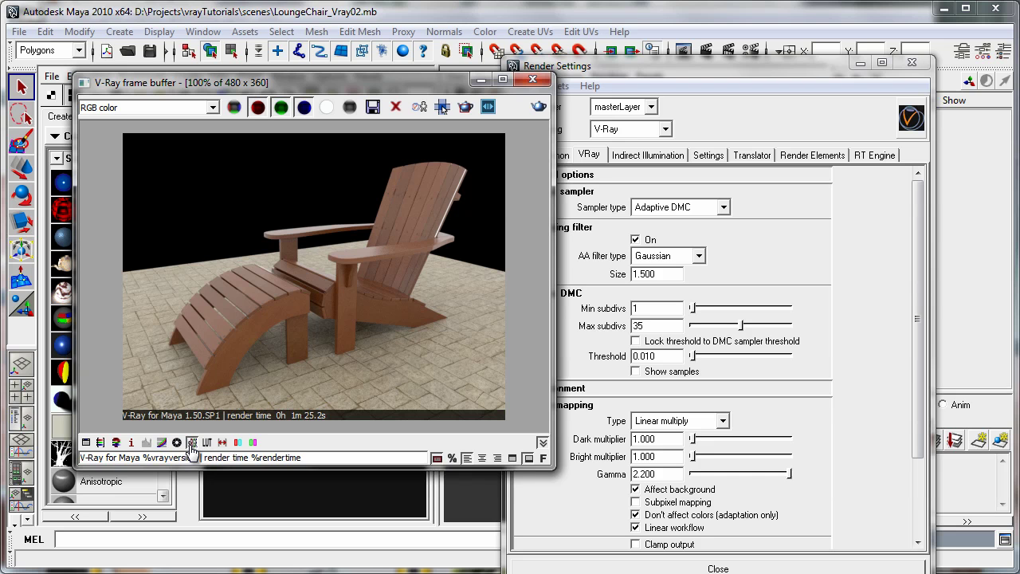
pyautogui.click(191, 444)
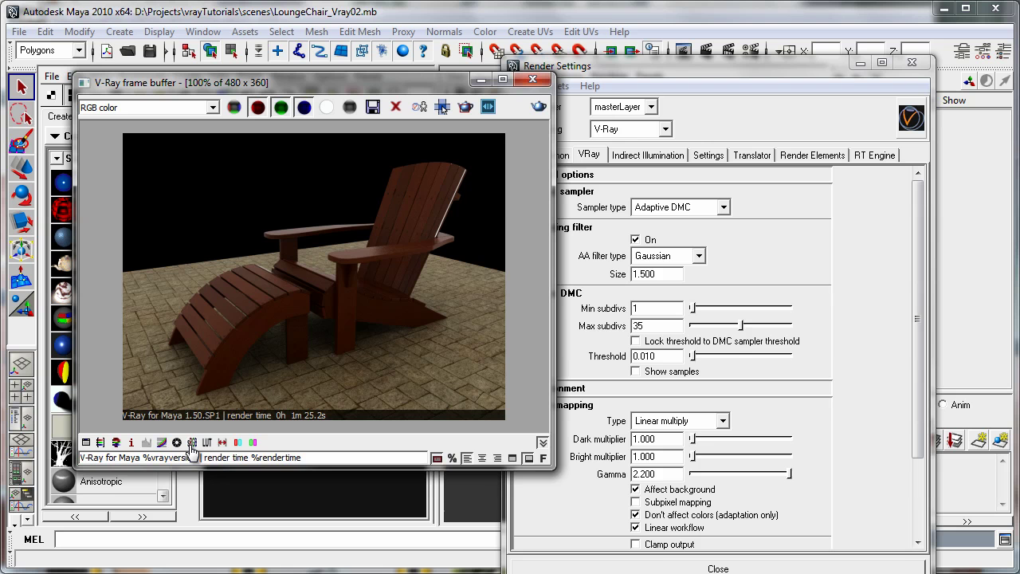
pyautogui.click(371, 107)
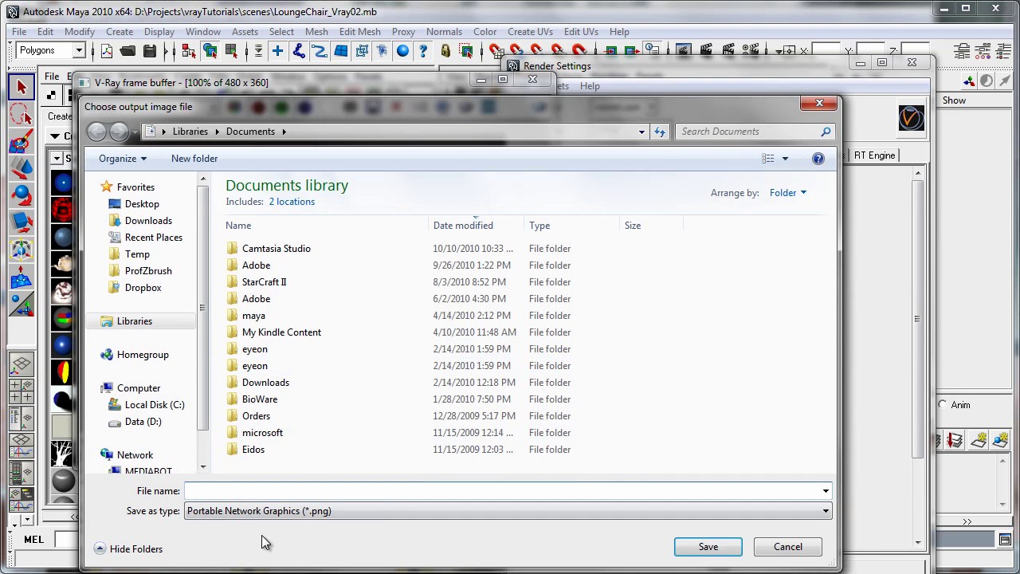
pyautogui.click(279, 511)
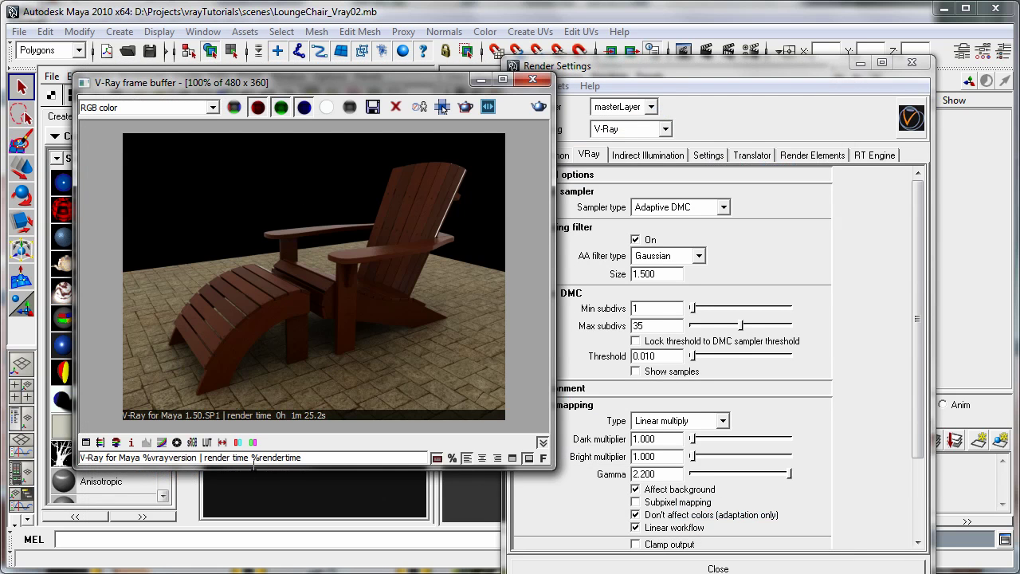
pyautogui.click(192, 443)
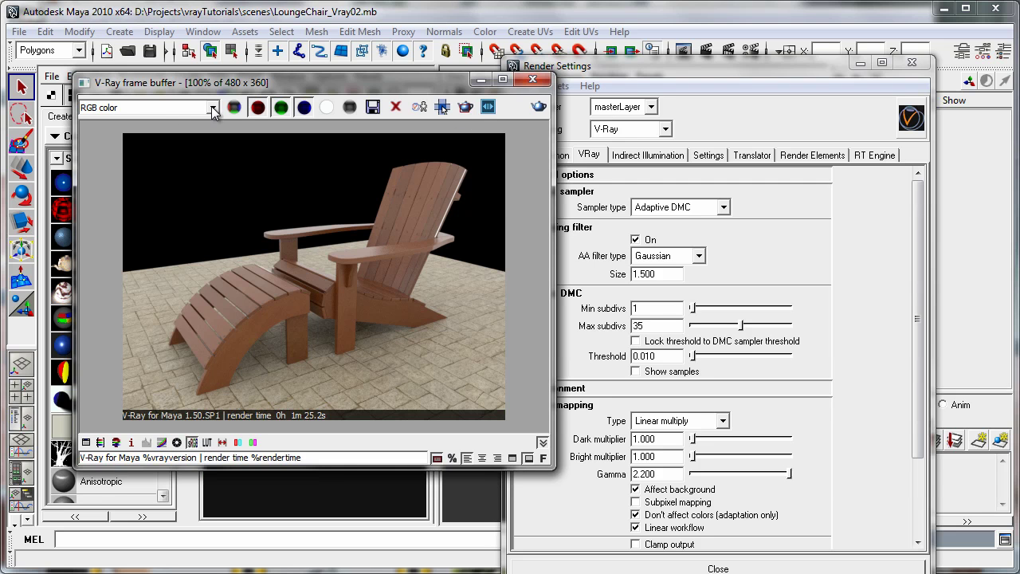
# Step: Close Render Settings and display the render's Alpha channel in the frame buffer
pyautogui.moveTo(275, 84); pyautogui.dragTo(283, 84)
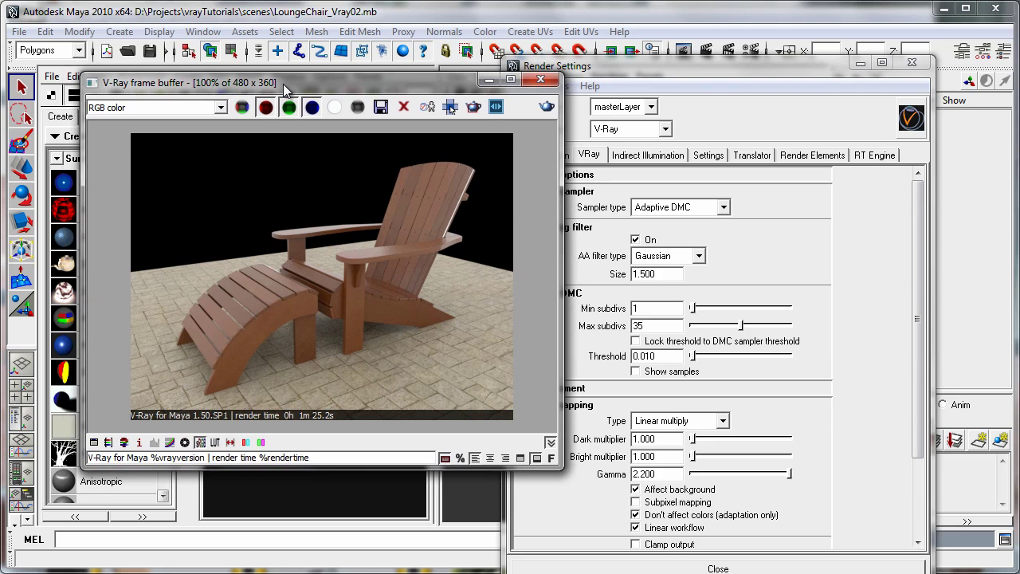
pyautogui.click(223, 107)
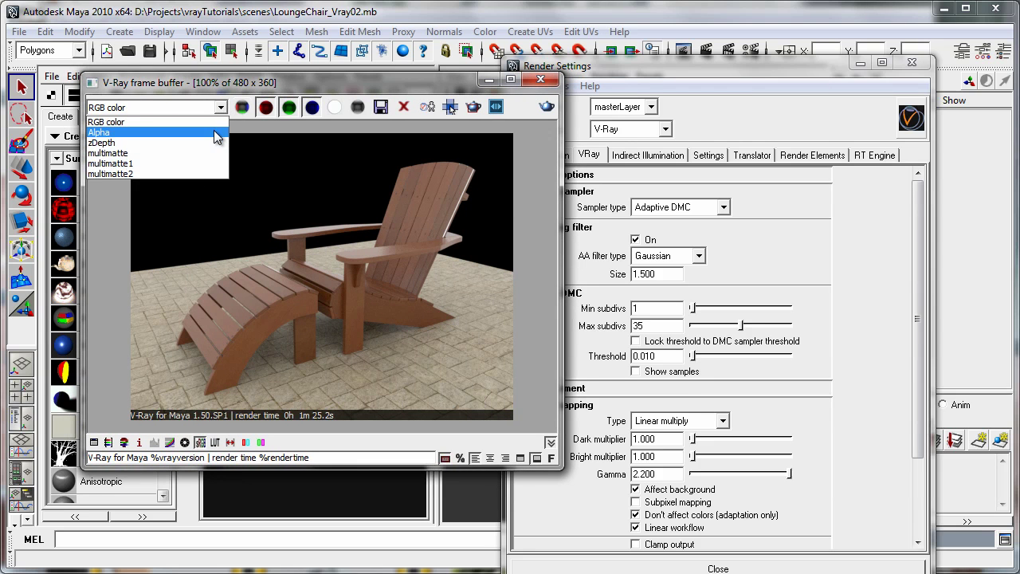
pyautogui.click(241, 93)
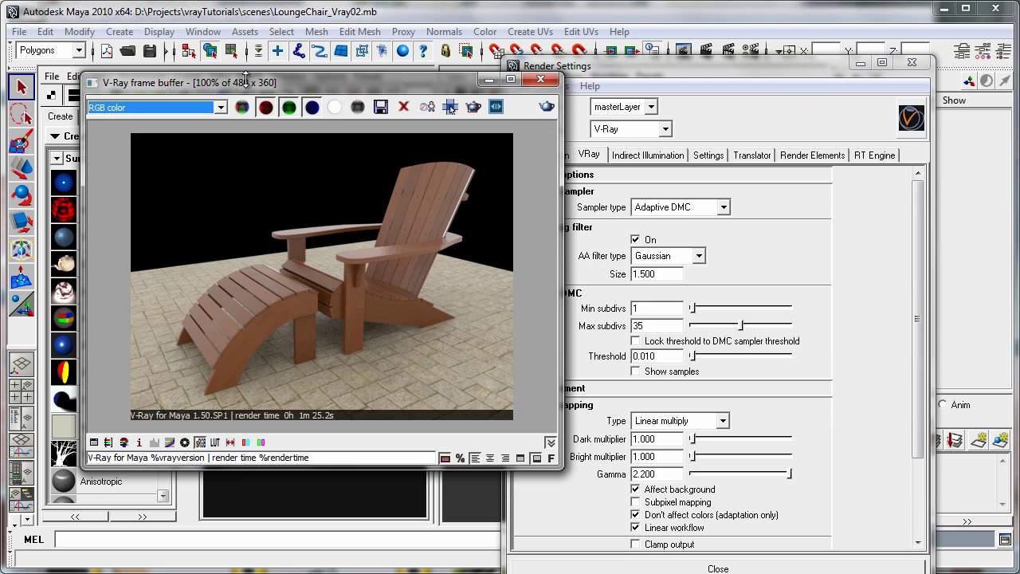
pyautogui.click(912, 62)
pyautogui.click(222, 107)
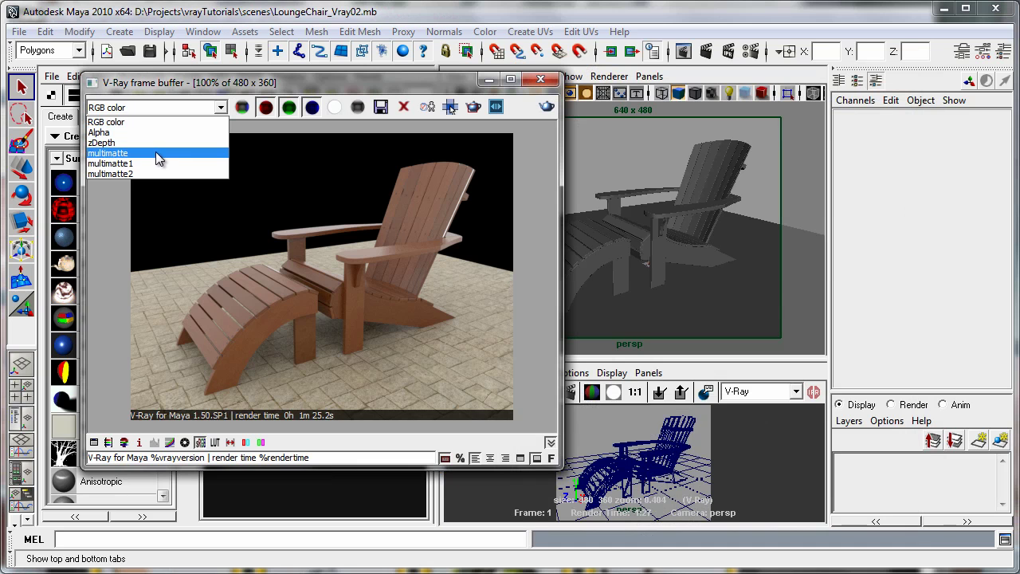
pyautogui.click(167, 133)
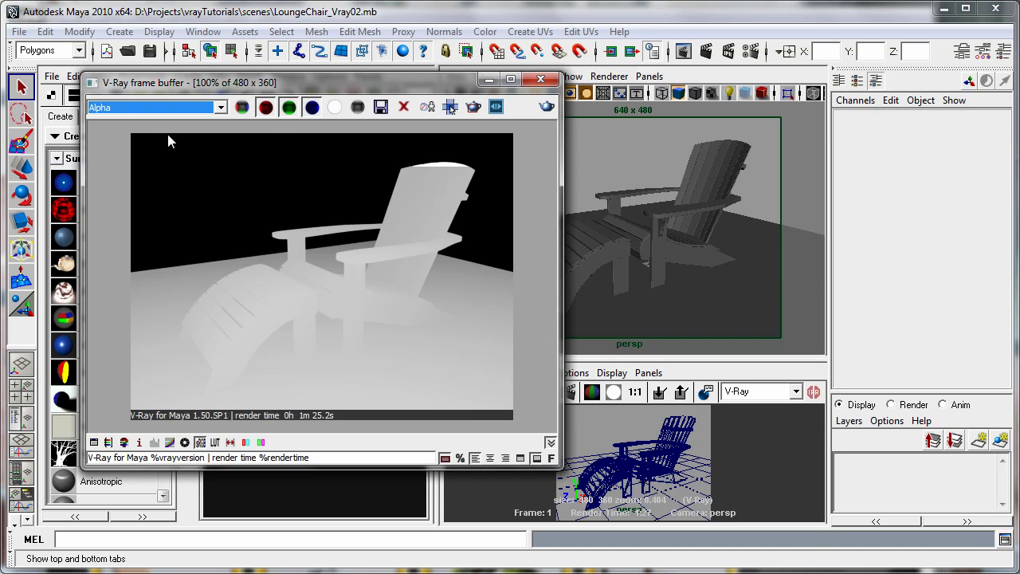
# Step: Step through the multimatte and multimatte1 elements, then back to RGB color
pyautogui.press('Down')
pyautogui.press('Down')
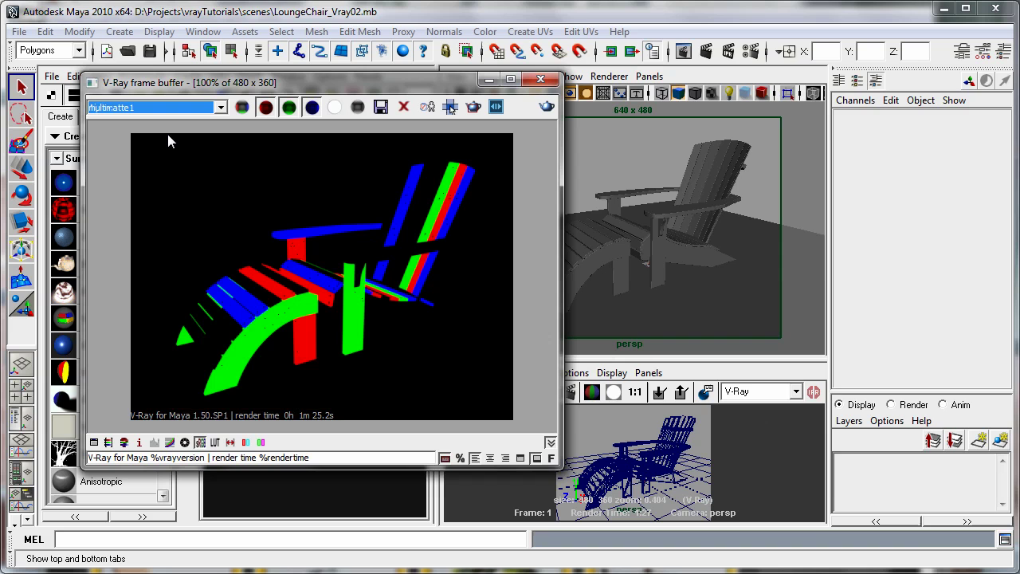
pyautogui.press('Down')
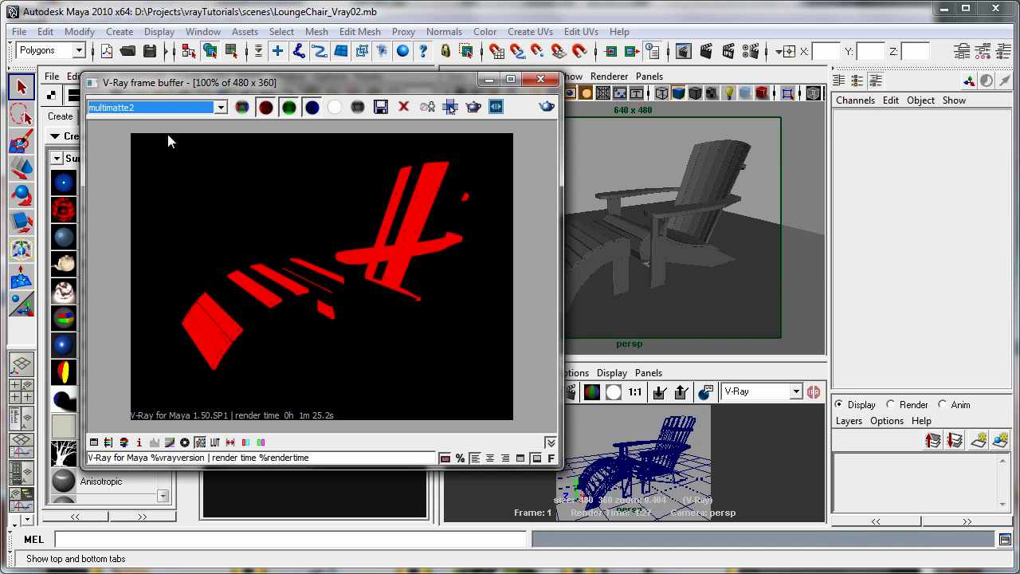
pyautogui.press('Up')
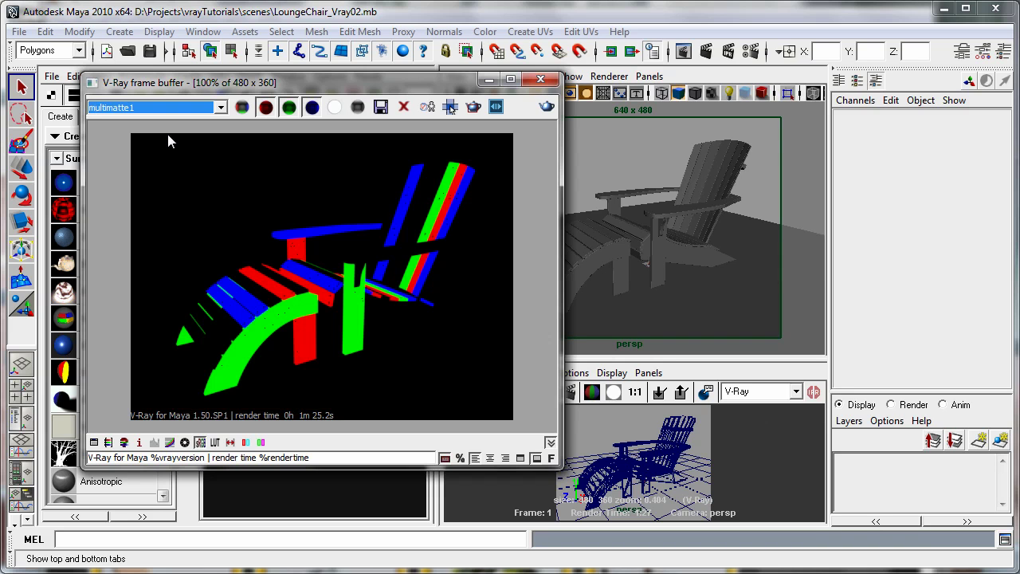
pyautogui.press('Up')
pyautogui.press('Up')
pyautogui.press('Up')
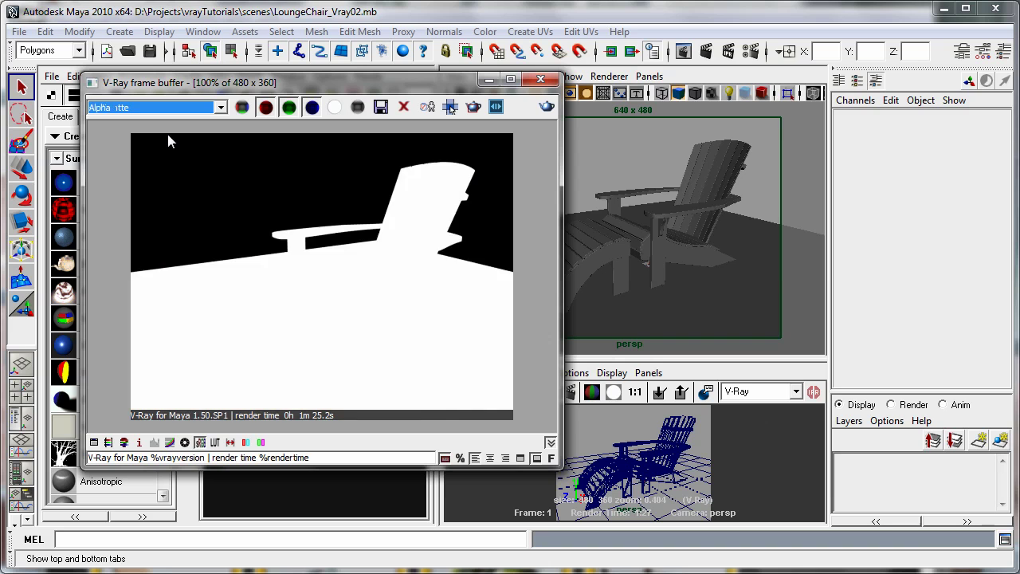
pyautogui.press('Up')
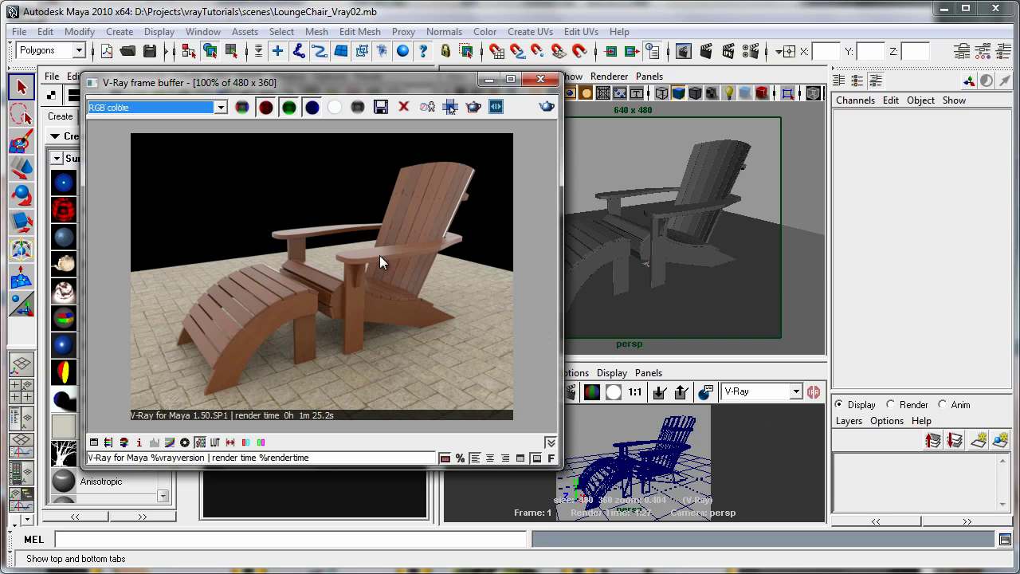
# Step: Review the multimatte, multimatte1, red-only multimatte2, depth and Alpha channels
pyautogui.click(221, 107)
pyautogui.click(187, 151)
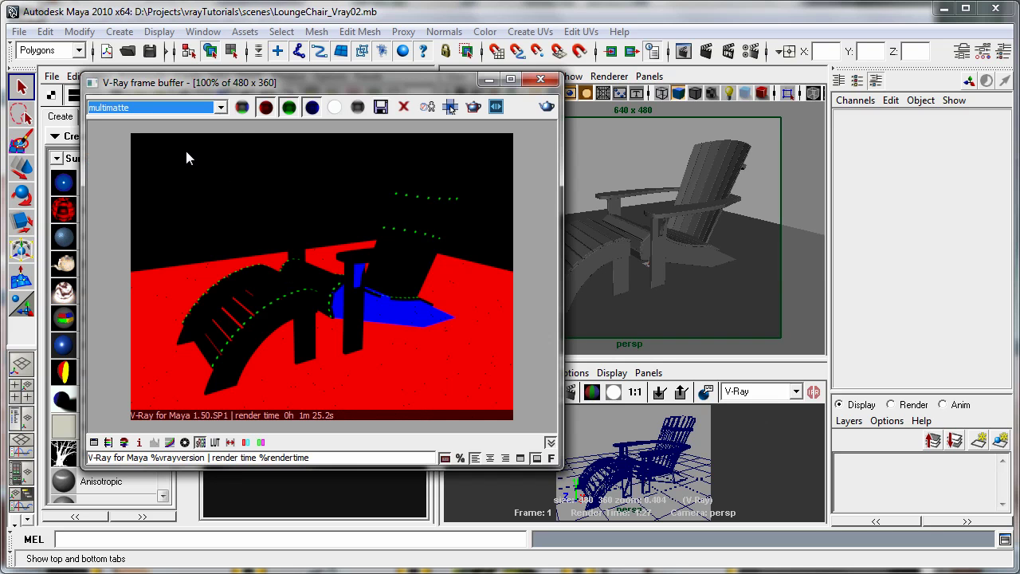
pyautogui.press('Down')
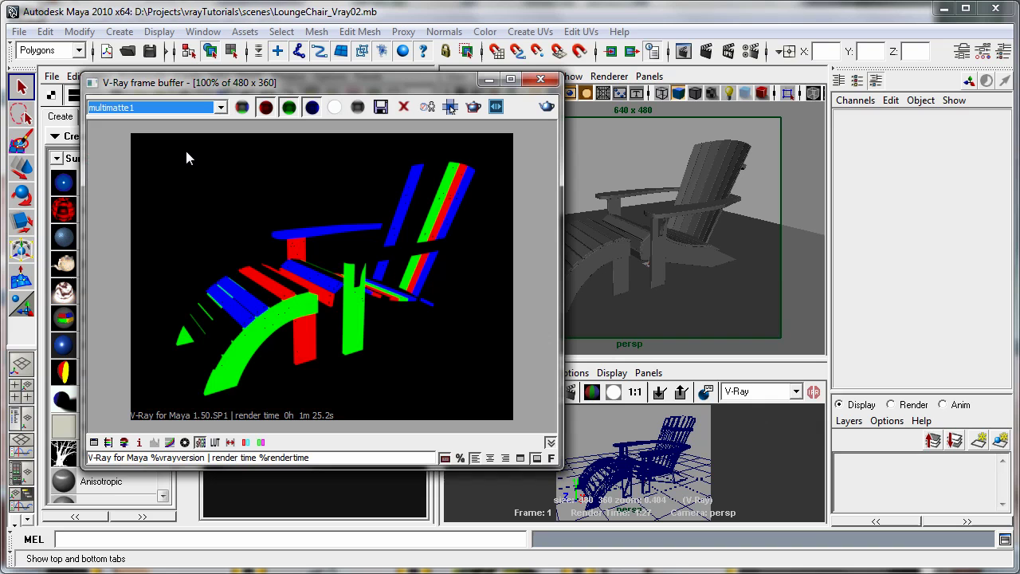
pyautogui.press('Down')
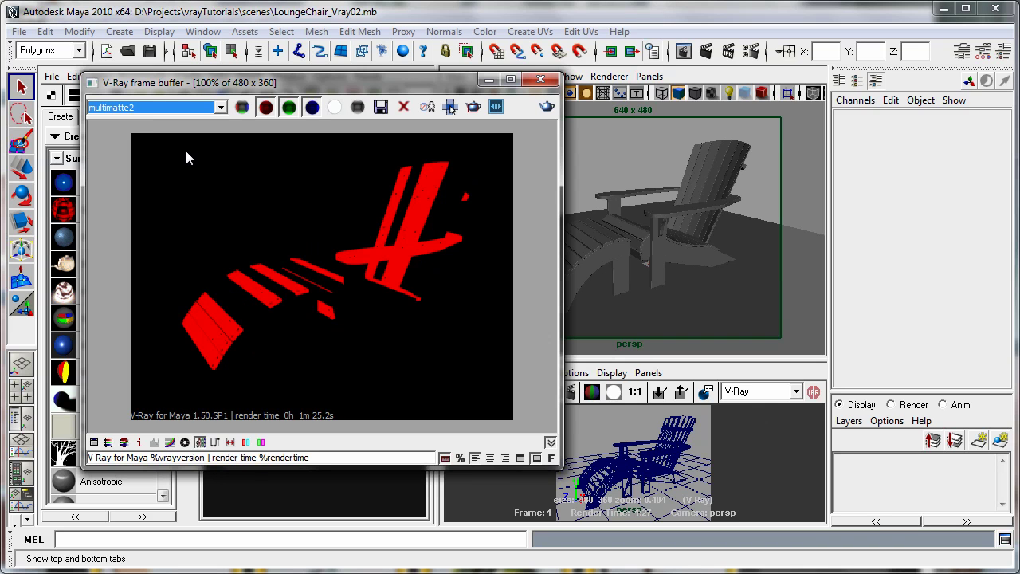
pyautogui.press('Up')
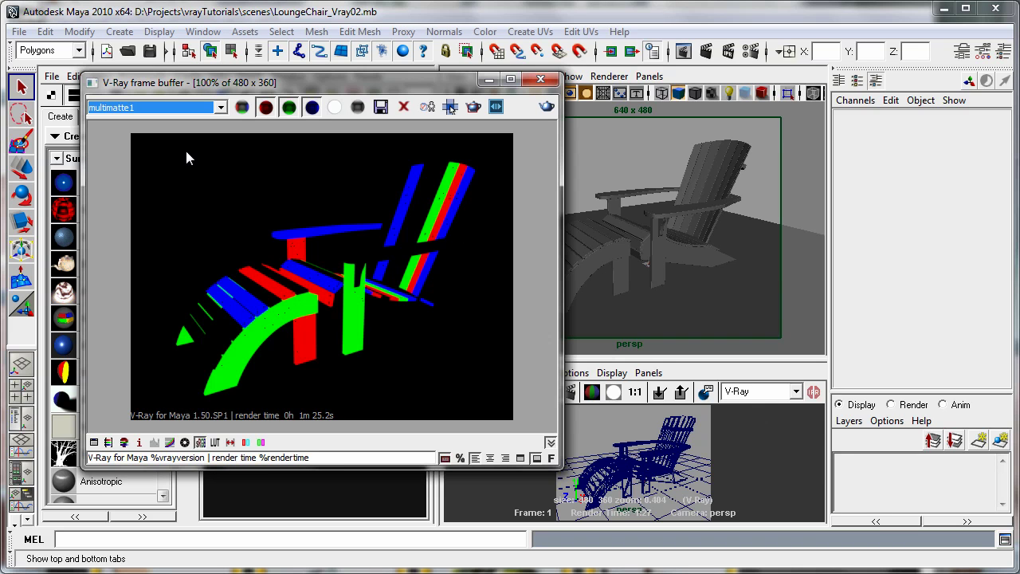
pyautogui.press('Up')
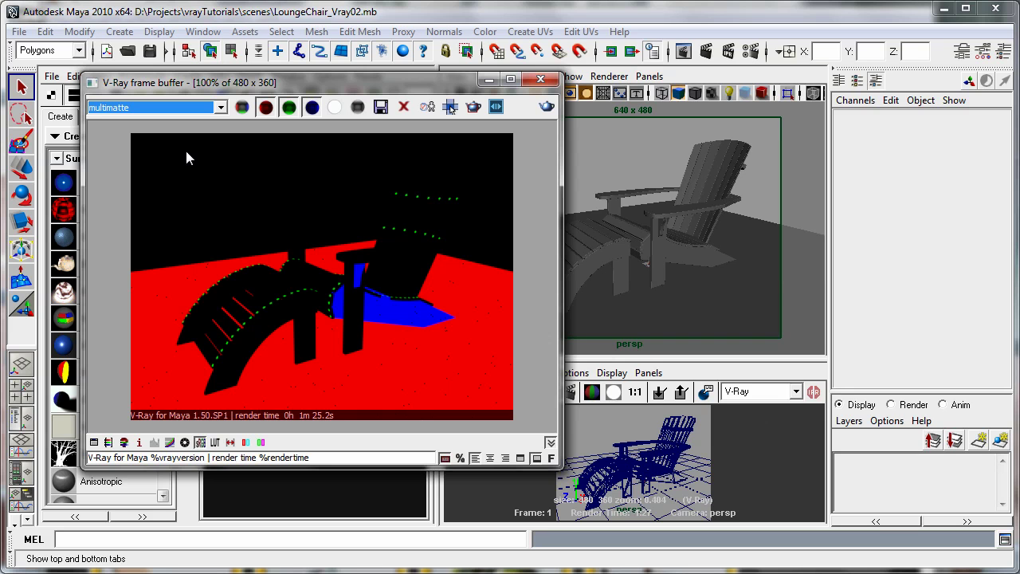
pyautogui.press('Up')
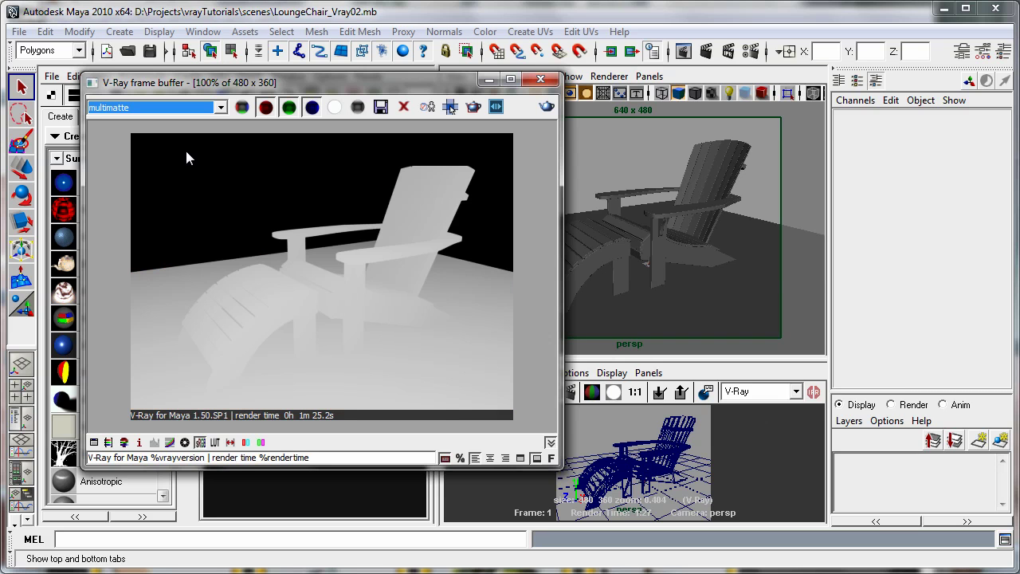
pyautogui.press('Up')
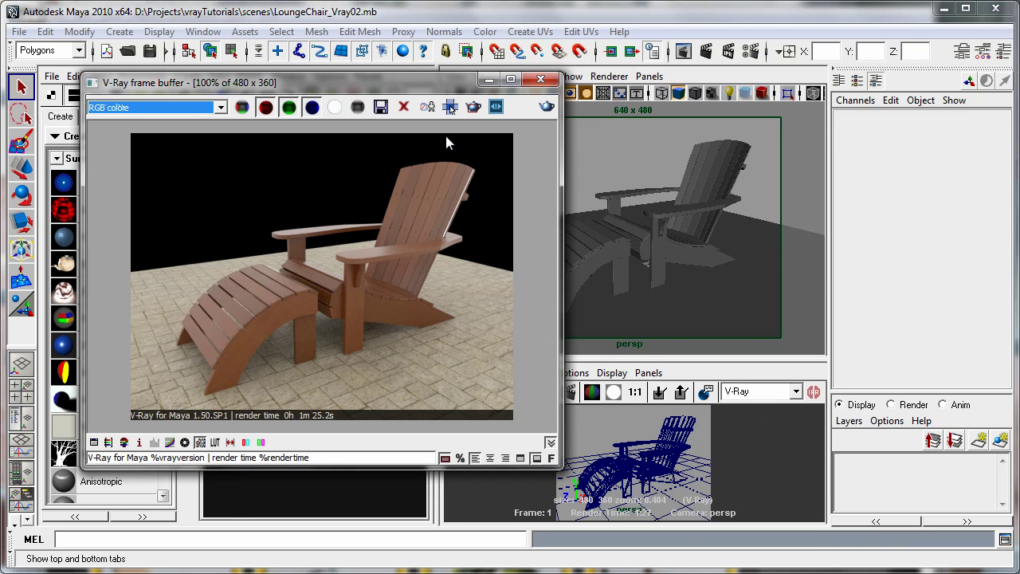
# Step: Toggle the frame buffer's Alpha, RGB and monochrome views, then reposition the window
pyautogui.click(335, 109)
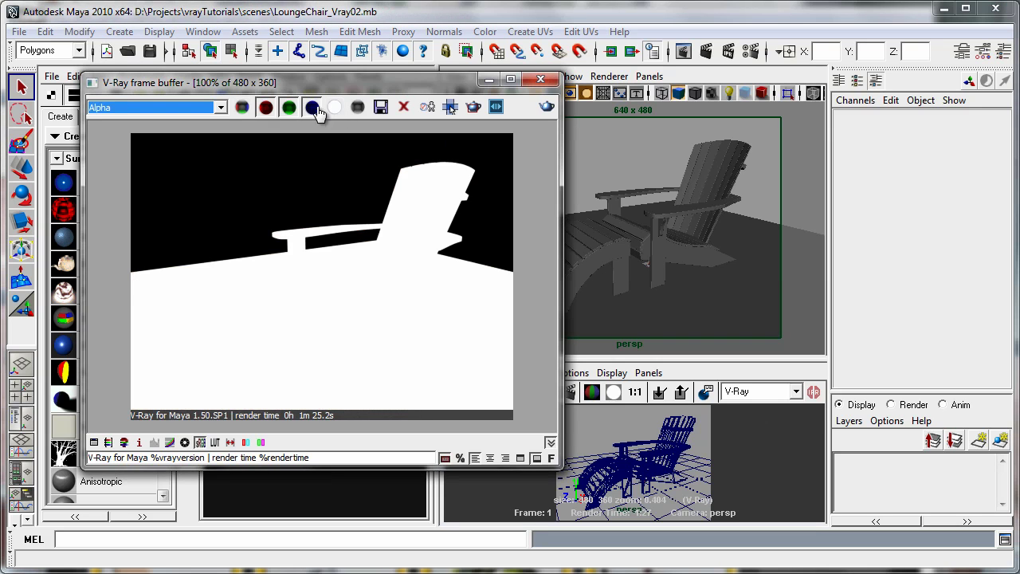
pyautogui.click(242, 109)
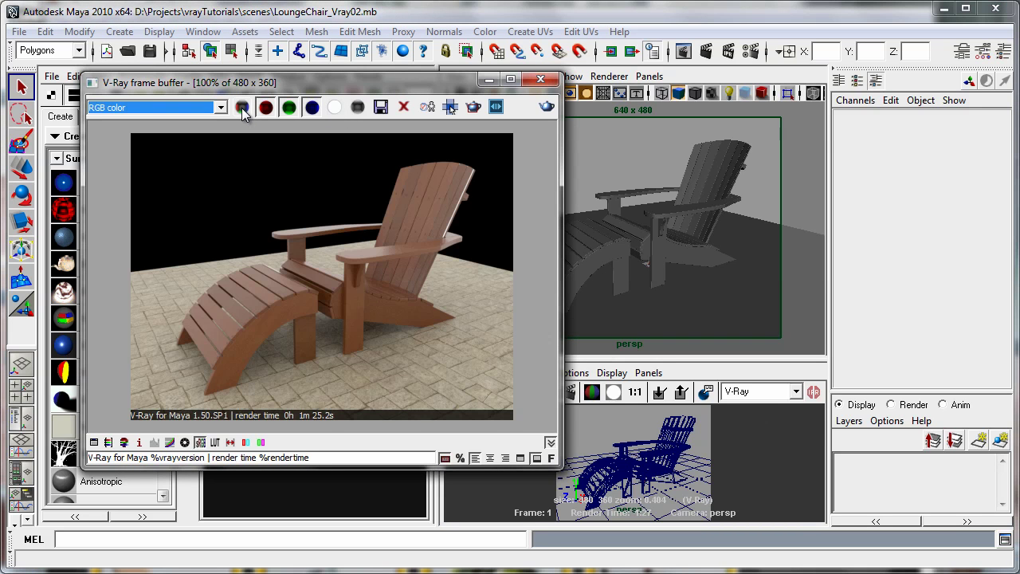
pyautogui.click(357, 108)
pyautogui.click(359, 109)
pyautogui.moveTo(470, 86); pyautogui.dragTo(337, 130)
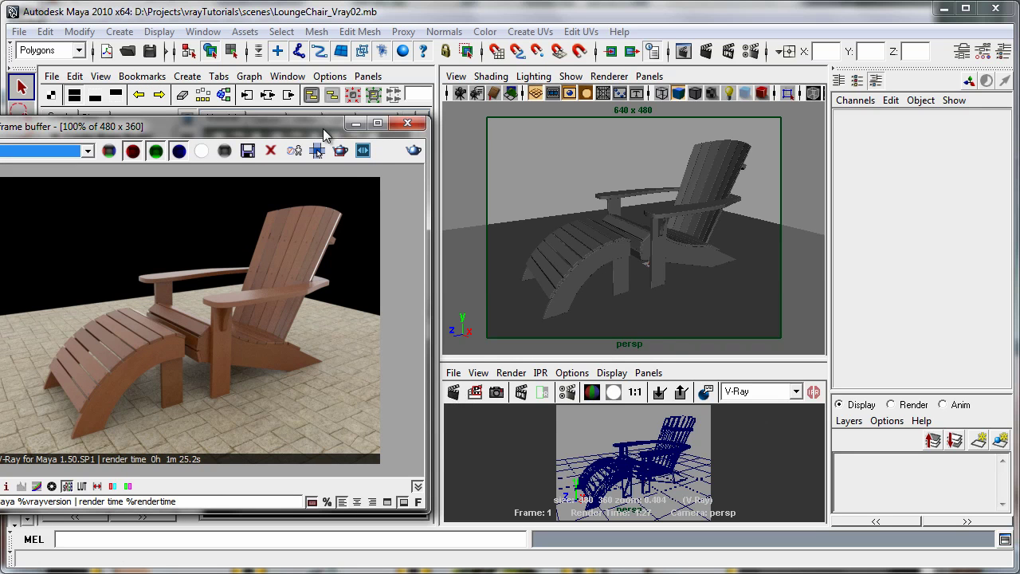
pyautogui.moveTo(330, 129); pyautogui.dragTo(520, 5)
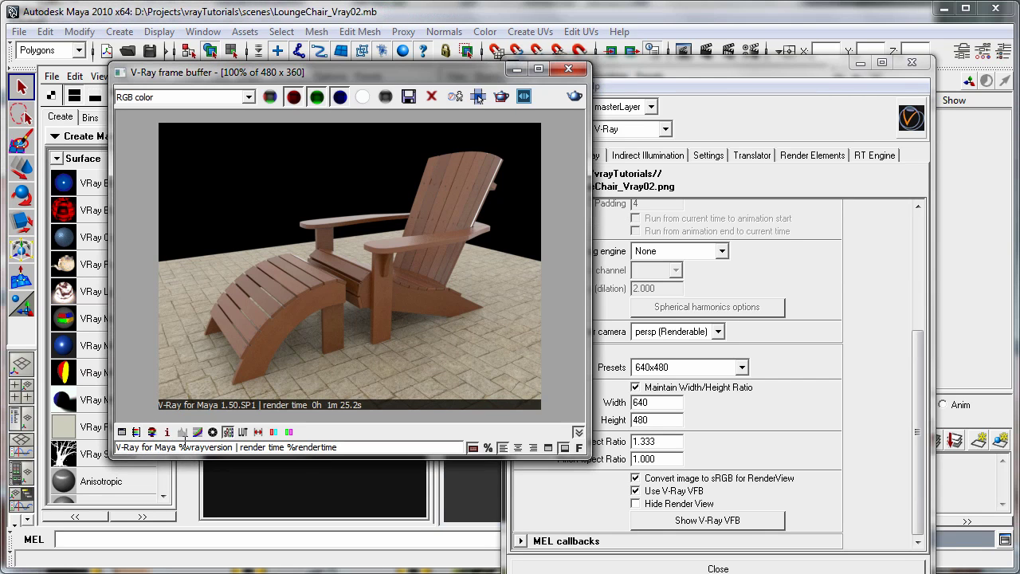
# Step: Brighten the render with a +1.10 exposure colour correction
pyautogui.click(122, 437)
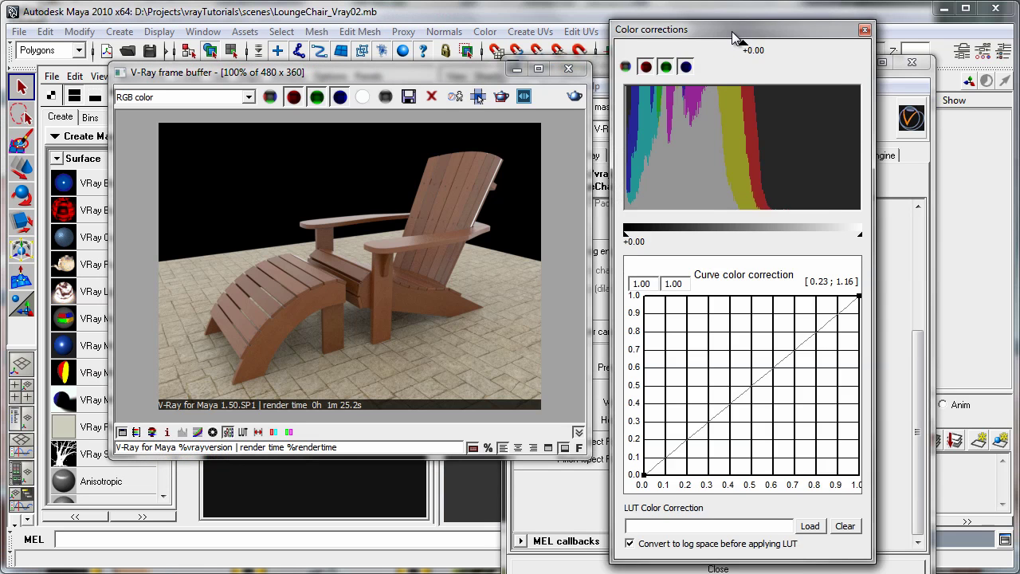
pyautogui.moveTo(735, 32); pyautogui.dragTo(727, 35)
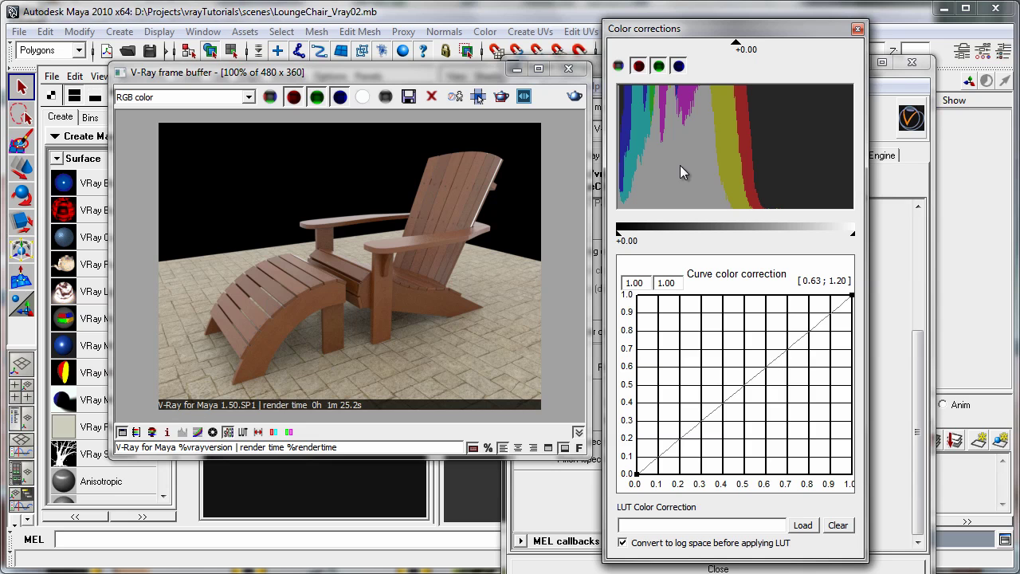
pyautogui.moveTo(739, 46); pyautogui.dragTo(773, 46)
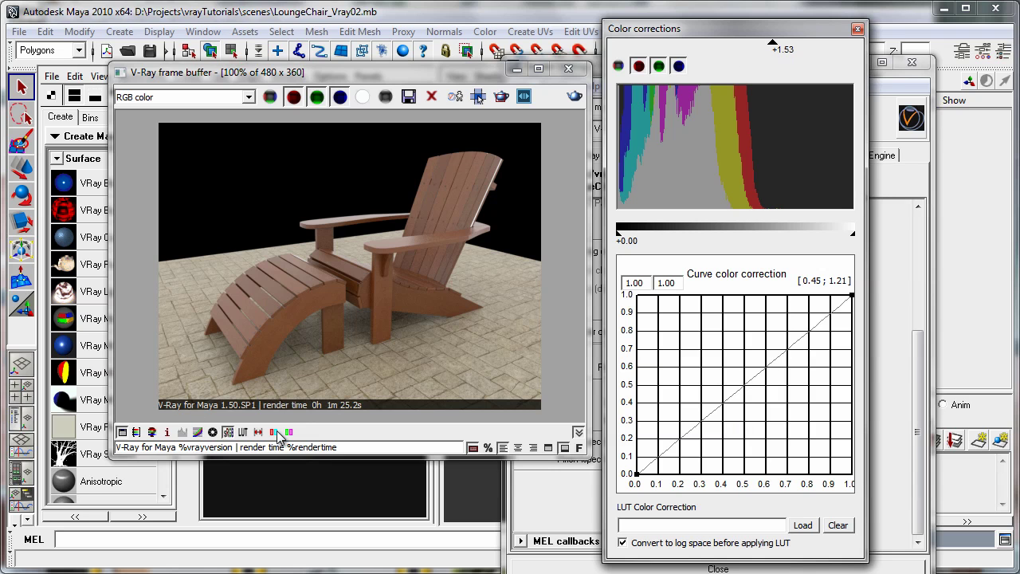
pyautogui.click(212, 433)
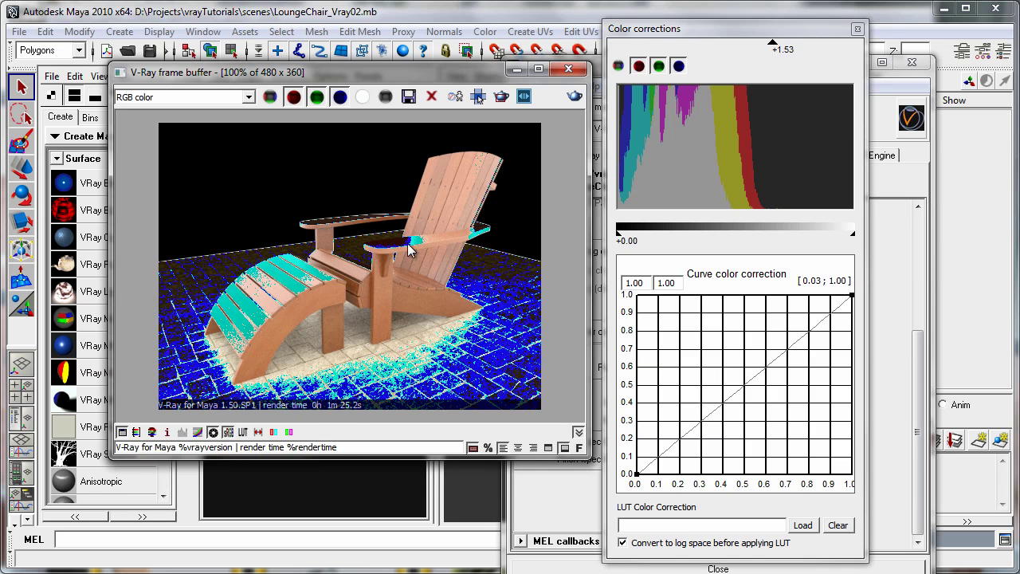
pyautogui.click(136, 432)
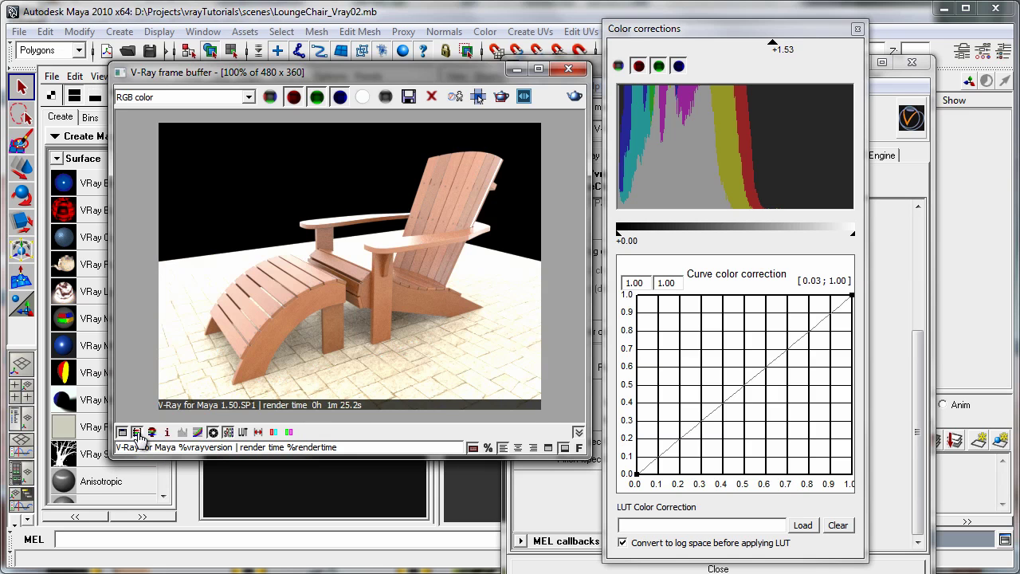
pyautogui.click(137, 433)
pyautogui.click(137, 433)
pyautogui.moveTo(774, 49); pyautogui.dragTo(762, 68)
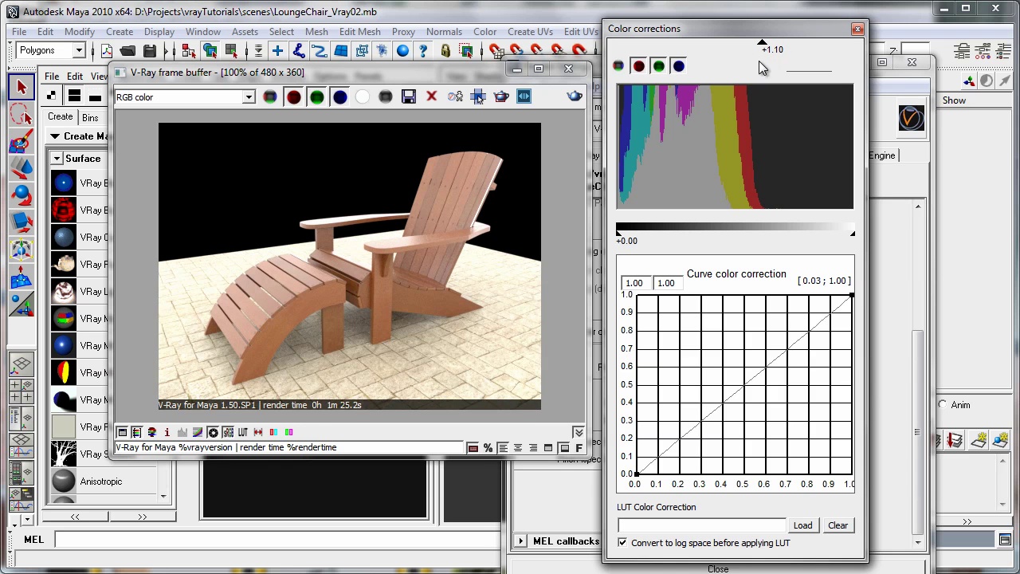
# Step: Toggle View clamped colors, then open the Pixel information window
pyautogui.click(152, 433)
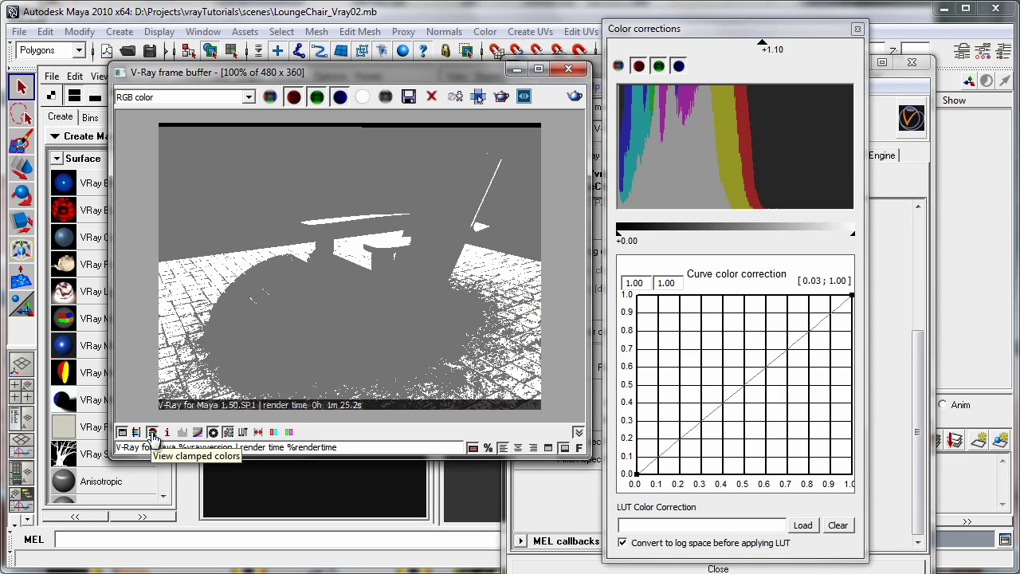
pyautogui.click(152, 434)
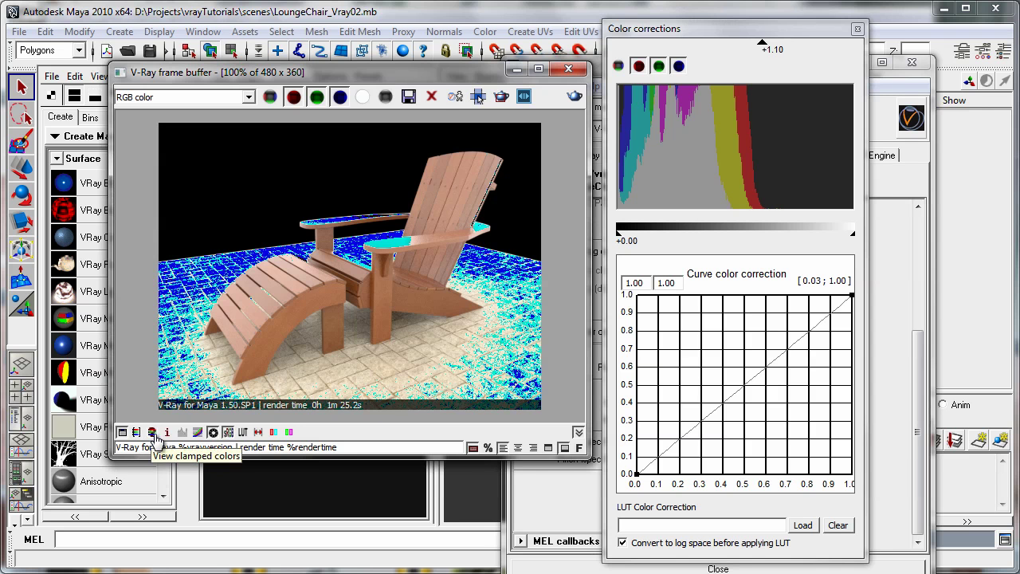
pyautogui.click(136, 432)
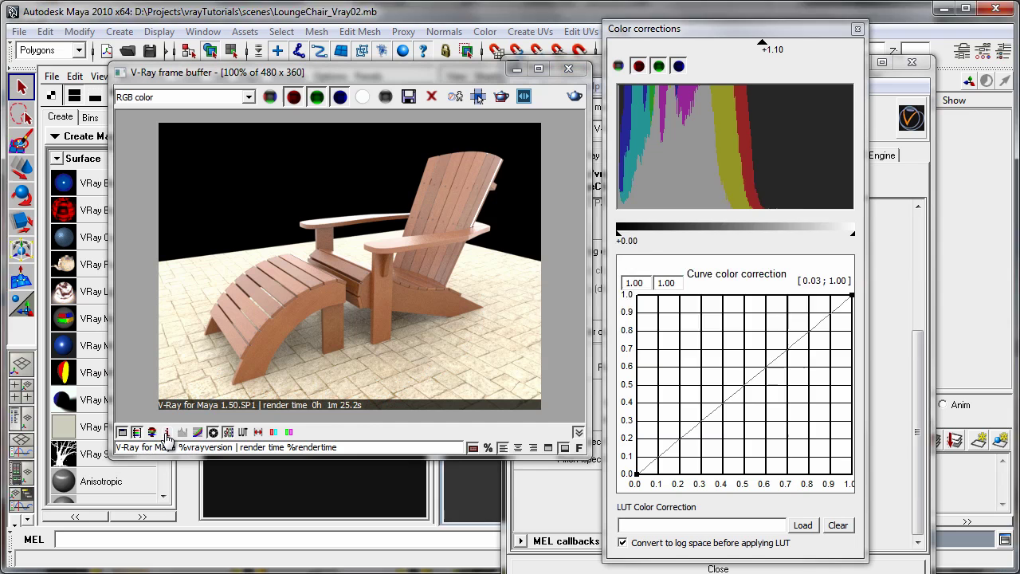
pyautogui.click(167, 432)
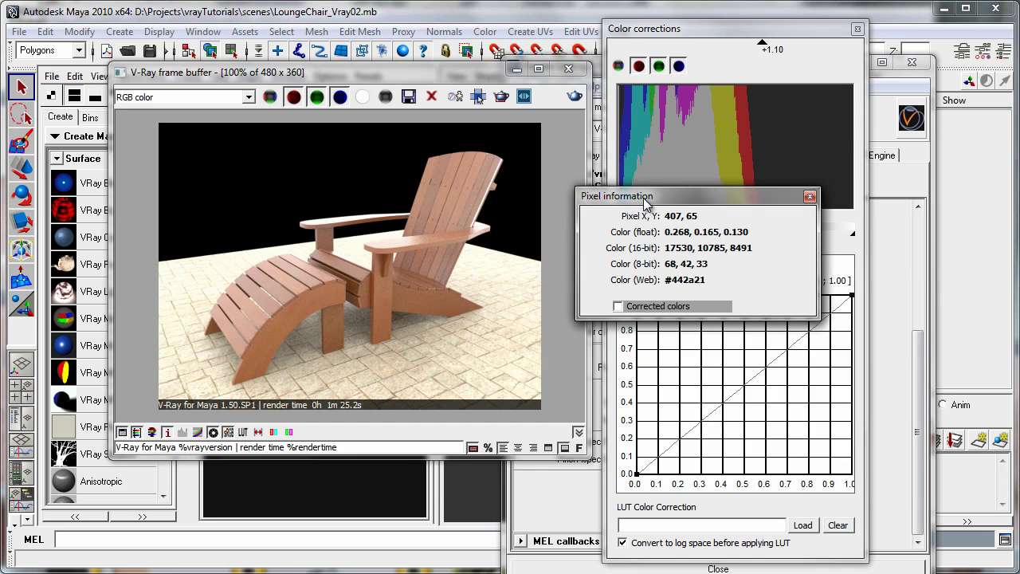
# Step: Sample pixel colours across the chair render in Pixel information, then close the readout
pyautogui.moveTo(650, 201); pyautogui.dragTo(661, 221)
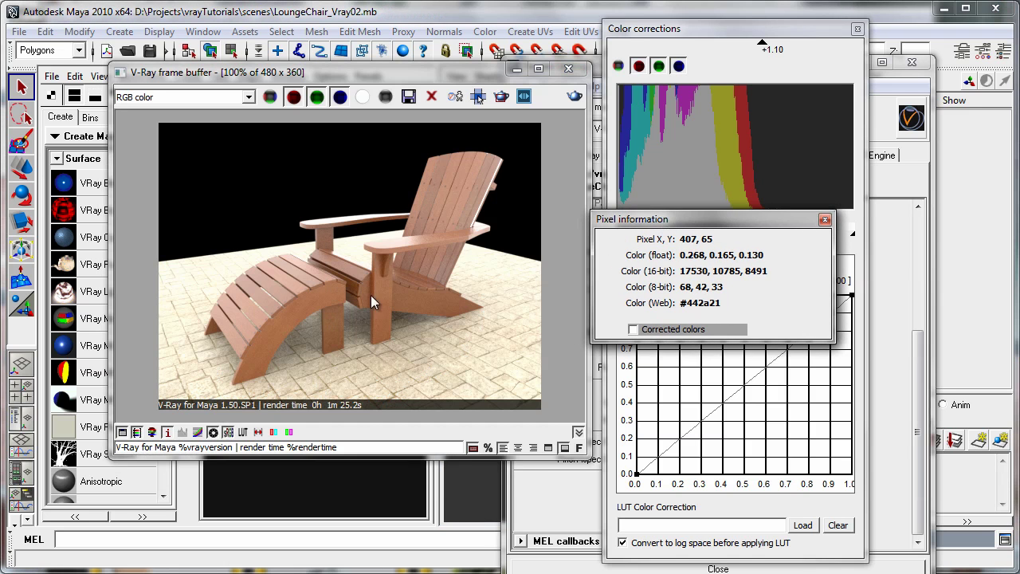
pyautogui.rightClick(411, 269)
pyautogui.moveTo(347, 262); pyautogui.dragTo(263, 297, button='right')
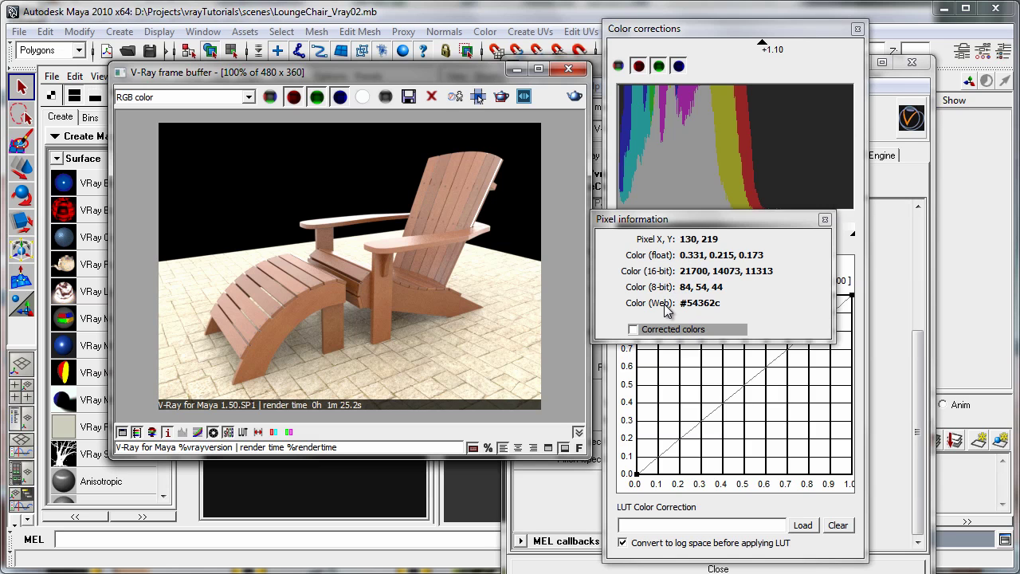
pyautogui.click(826, 220)
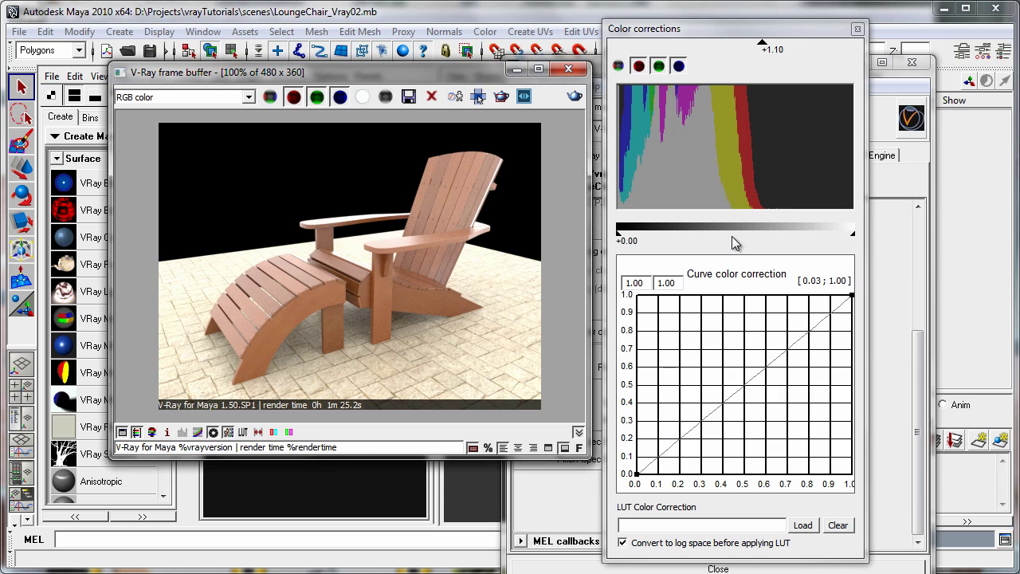
# Step: Enable curve correction and bend the curve into an S-shape, top end at 0.88; cancel LUT loading
pyautogui.click(198, 435)
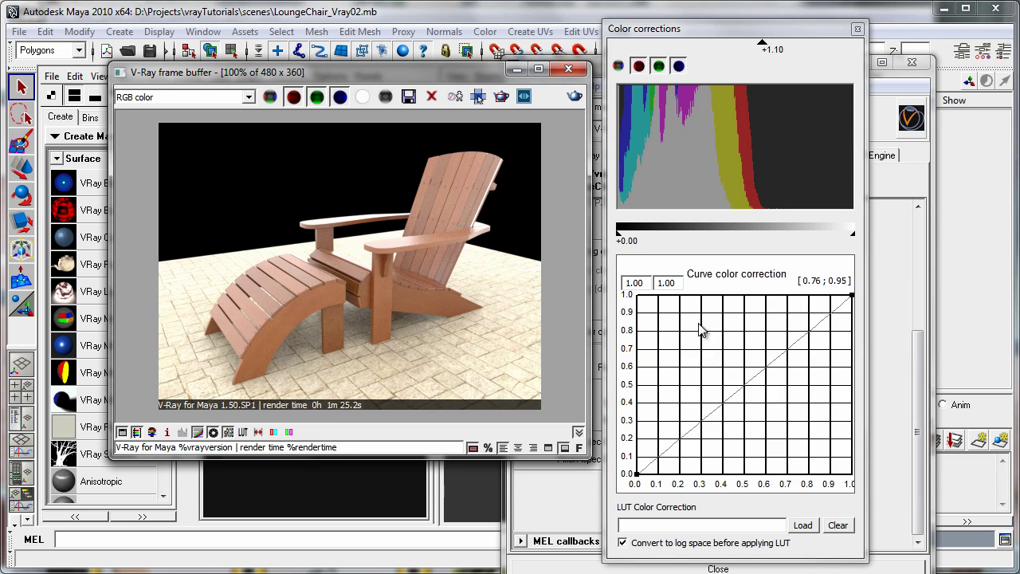
pyautogui.click(640, 477)
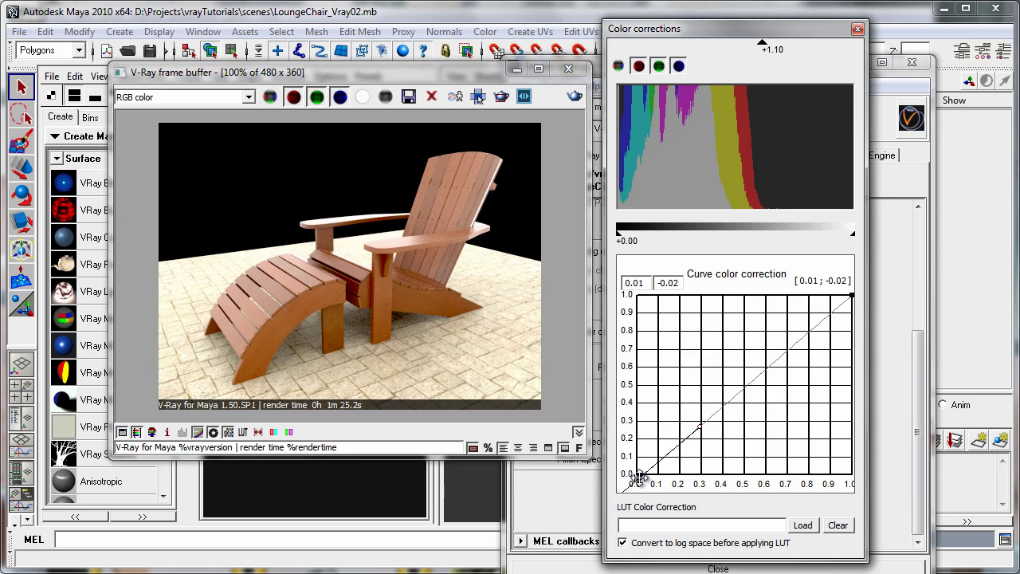
pyautogui.moveTo(643, 477); pyautogui.dragTo(638, 473)
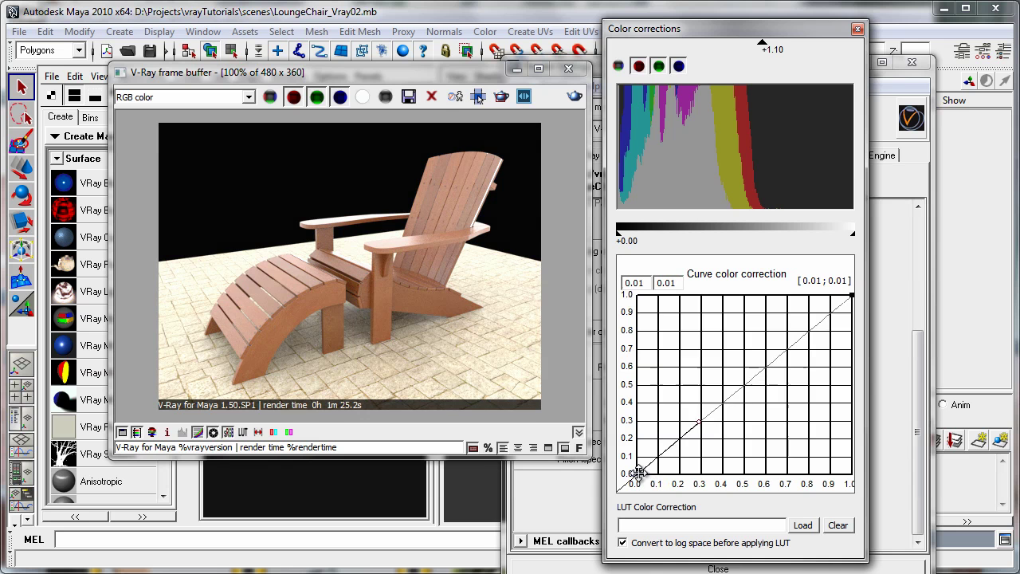
pyautogui.moveTo(698, 422); pyautogui.dragTo(852, 292)
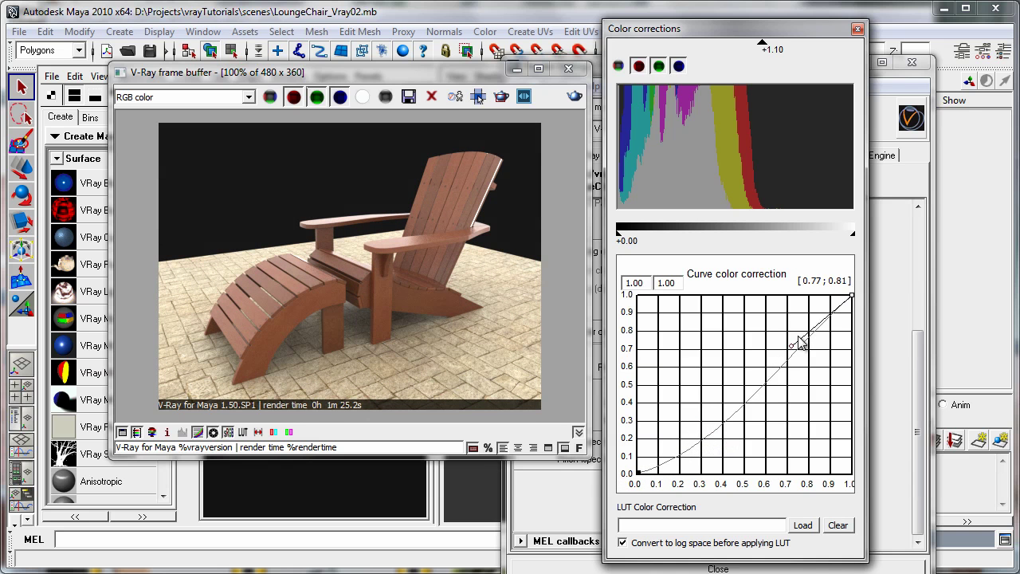
pyautogui.moveTo(789, 349); pyautogui.dragTo(644, 476)
pyautogui.moveTo(851, 296)
pyautogui.mouseDown()
pyautogui.moveTo(829, 298)
pyautogui.moveTo(853, 316)
pyautogui.mouseUp()
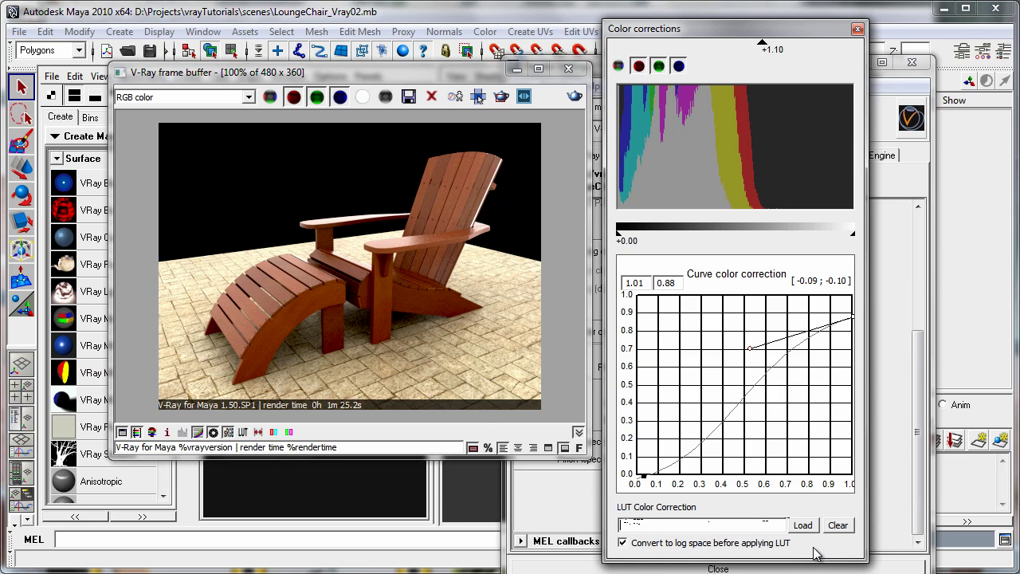
pyautogui.click(803, 524)
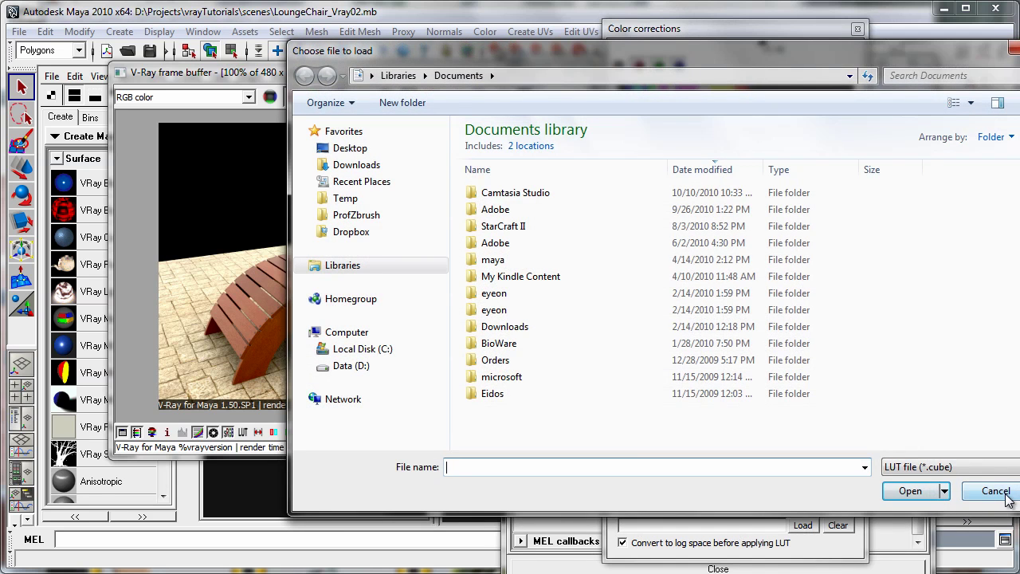
pyautogui.click(1006, 495)
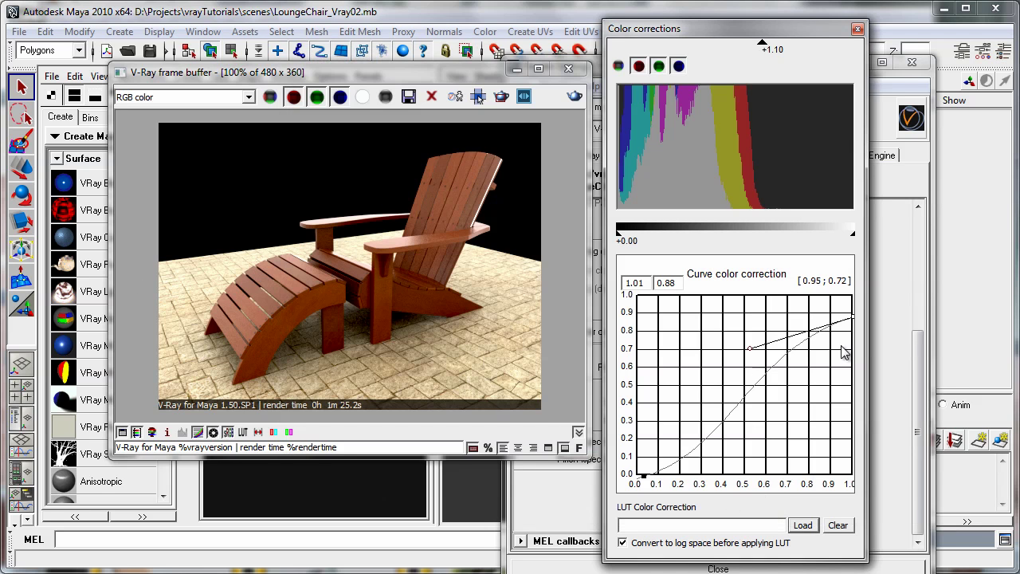
# Step: Swap curve correction for exposure correction at +0.17, previewing sRGB briefly before turning it off
pyautogui.click(197, 432)
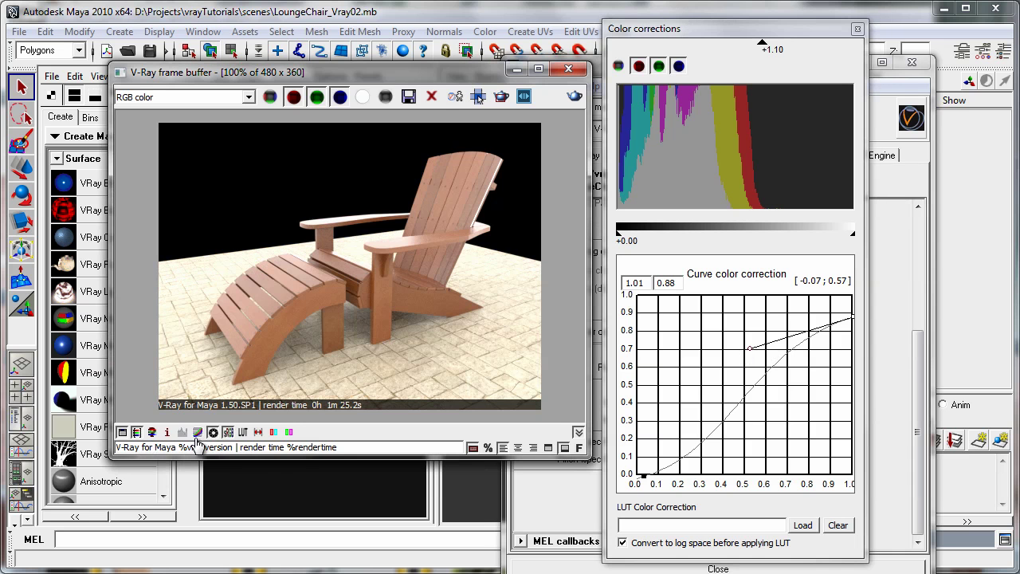
pyautogui.click(213, 434)
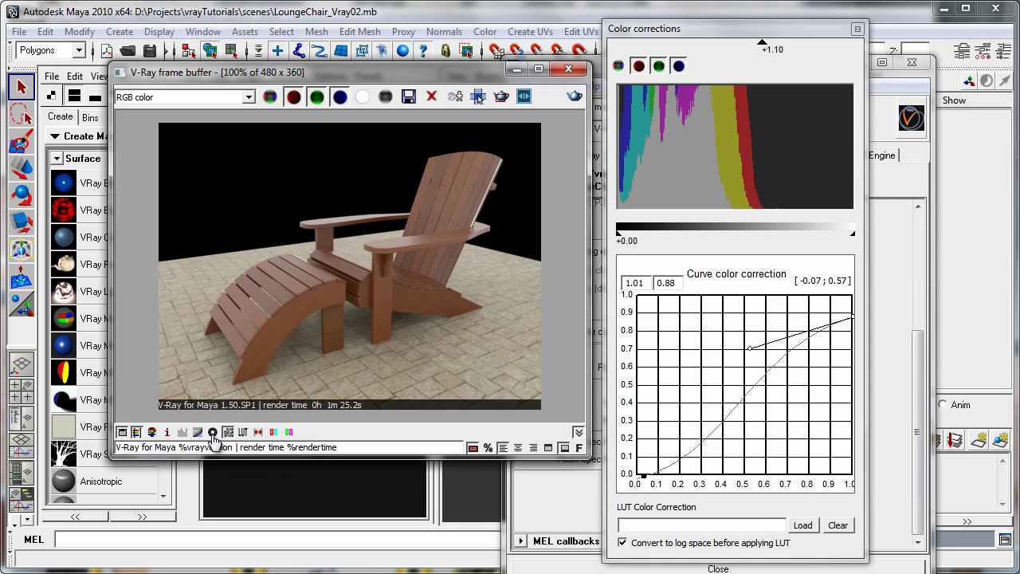
pyautogui.click(227, 433)
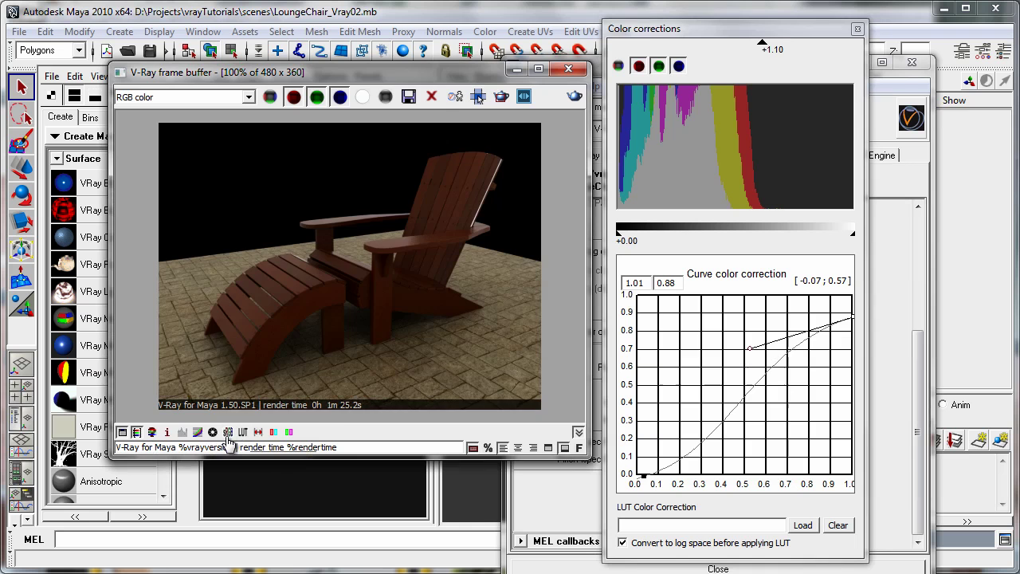
pyautogui.click(227, 432)
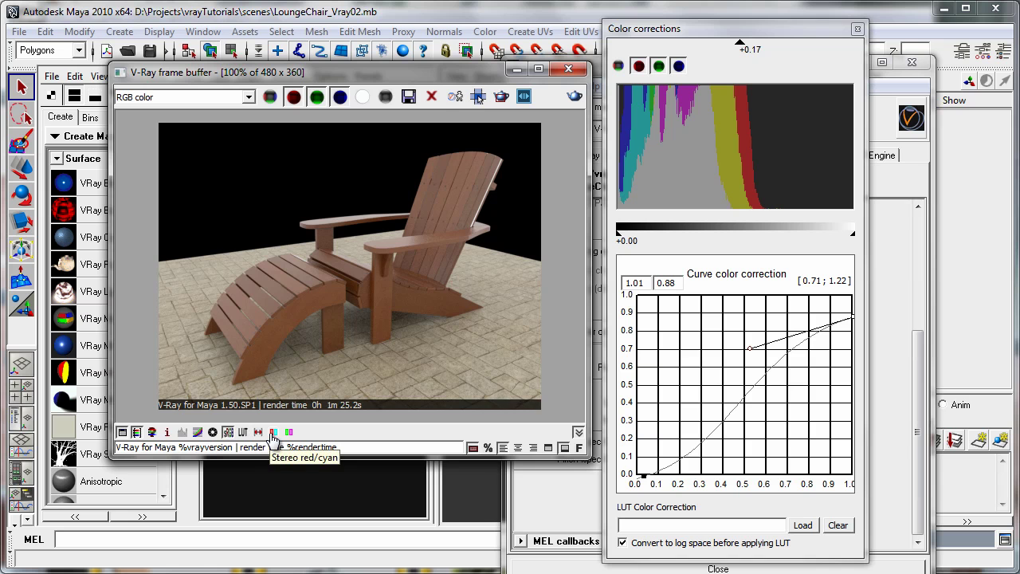
pyautogui.click(273, 433)
pyautogui.click(274, 435)
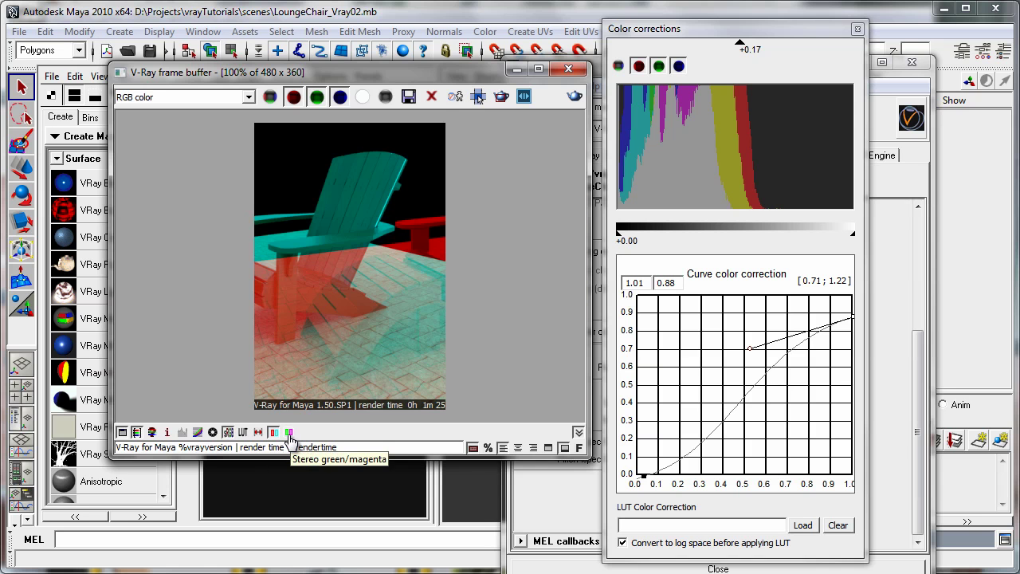
pyautogui.click(275, 433)
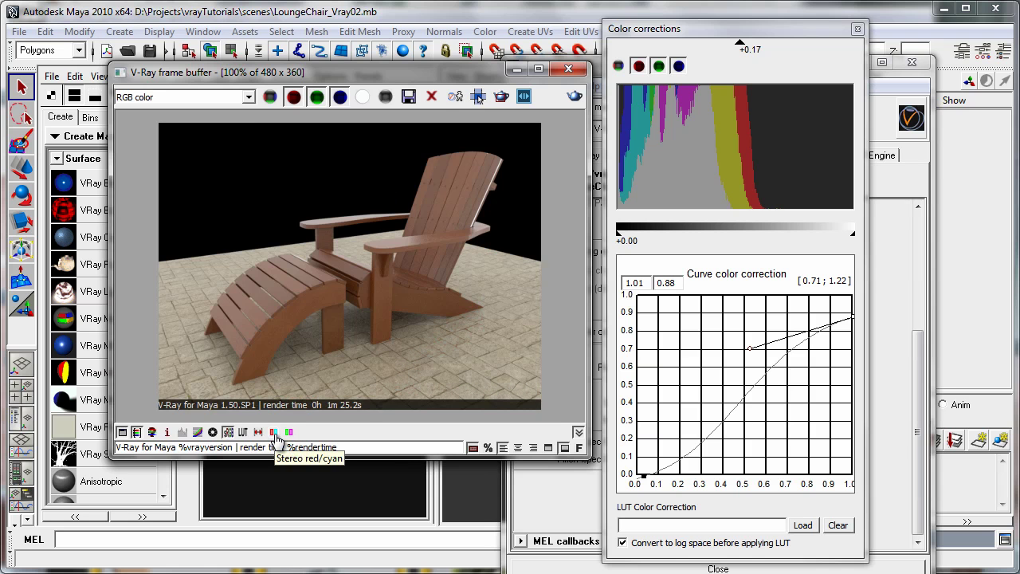
pyautogui.click(275, 434)
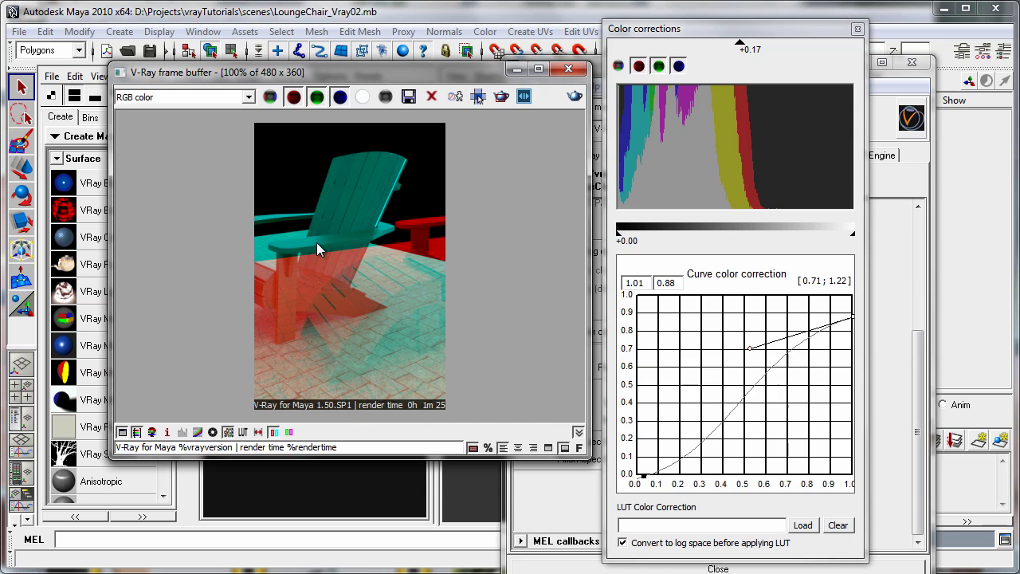
pyautogui.click(275, 433)
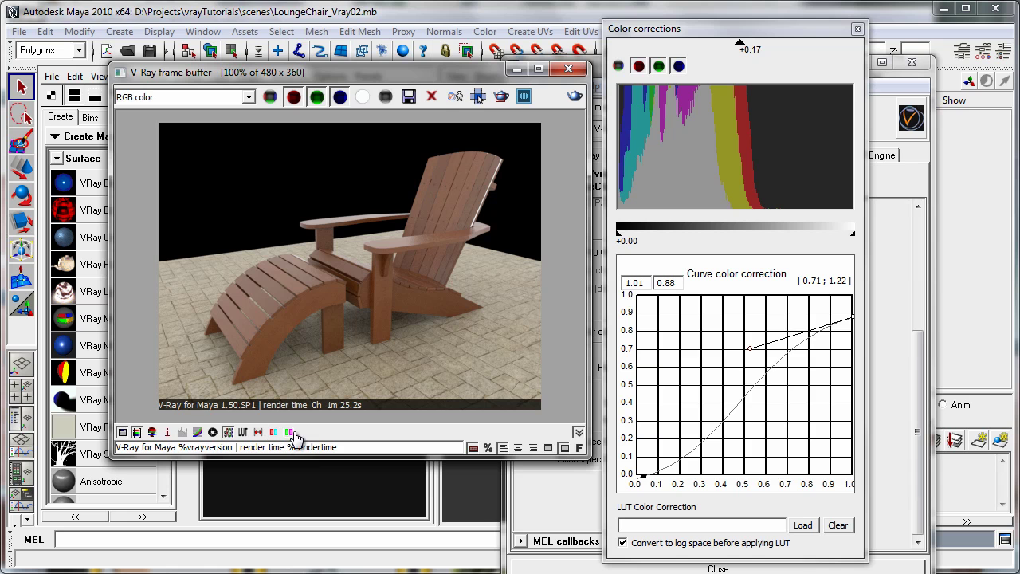
pyautogui.click(292, 435)
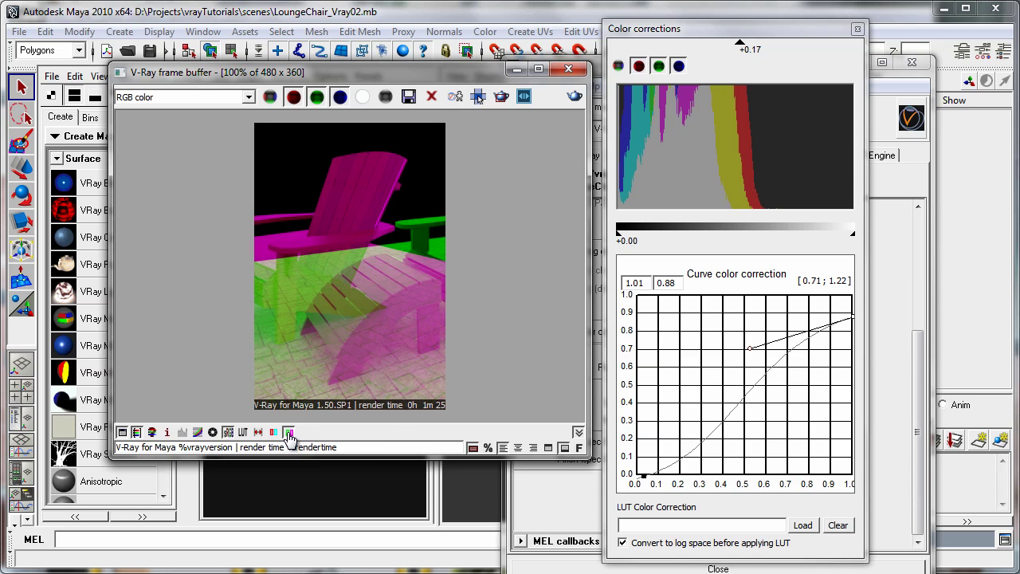
pyautogui.click(287, 437)
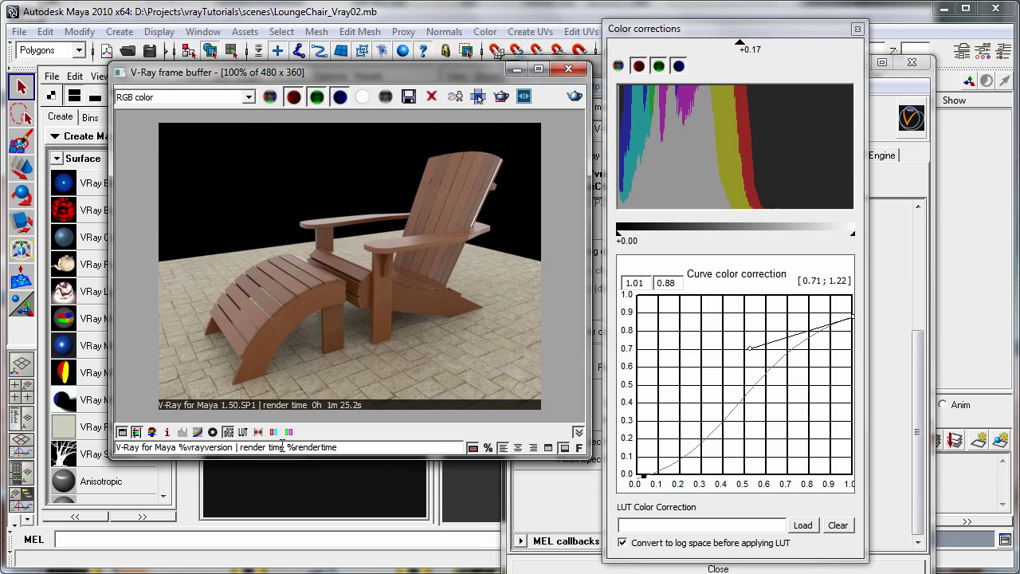
pyautogui.click(289, 433)
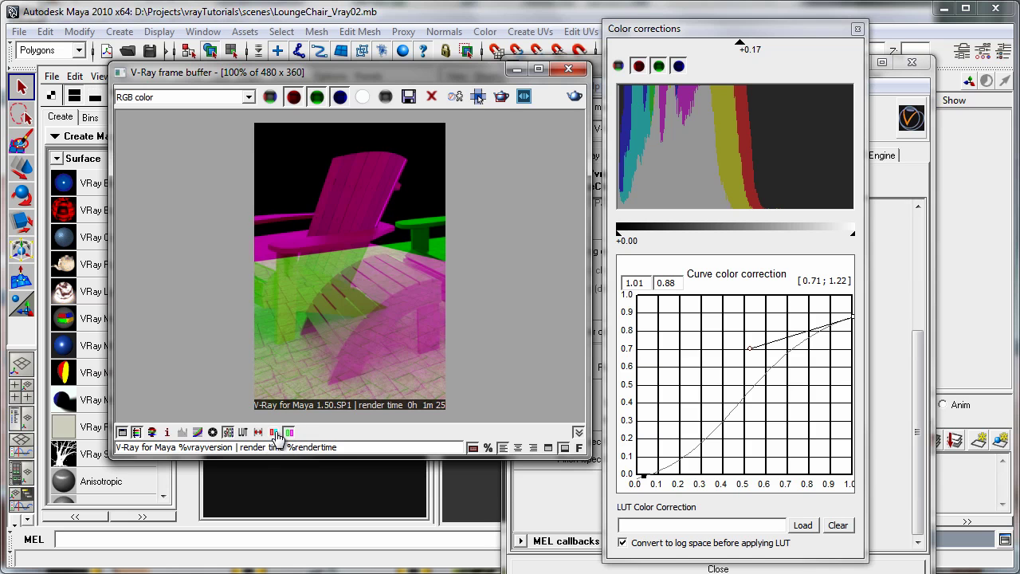
pyautogui.click(274, 433)
pyautogui.click(273, 434)
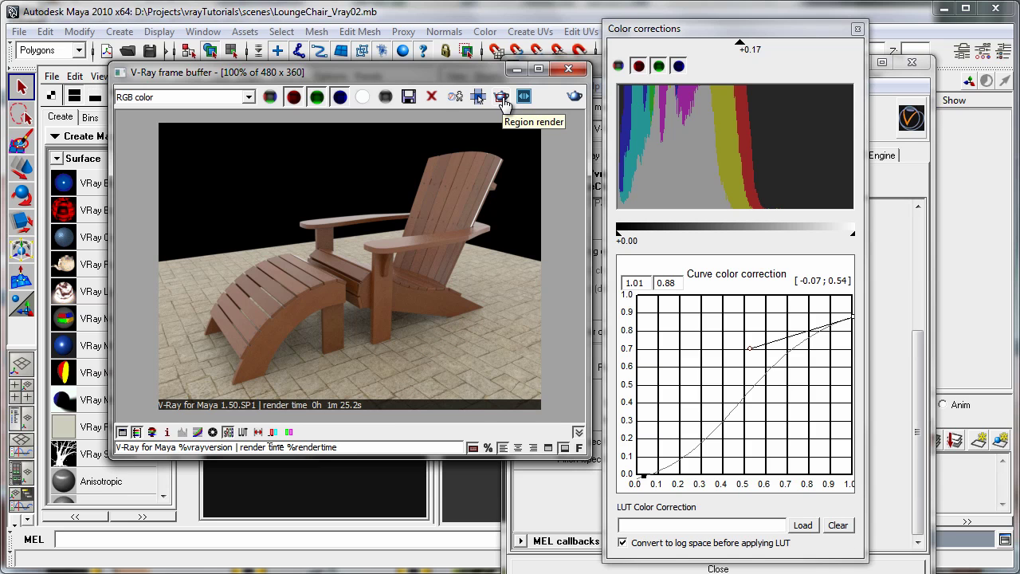
# Step: Draw a render region framing the chair back and armrest
pyautogui.click(502, 97)
pyautogui.moveTo(377, 151); pyautogui.dragTo(503, 286)
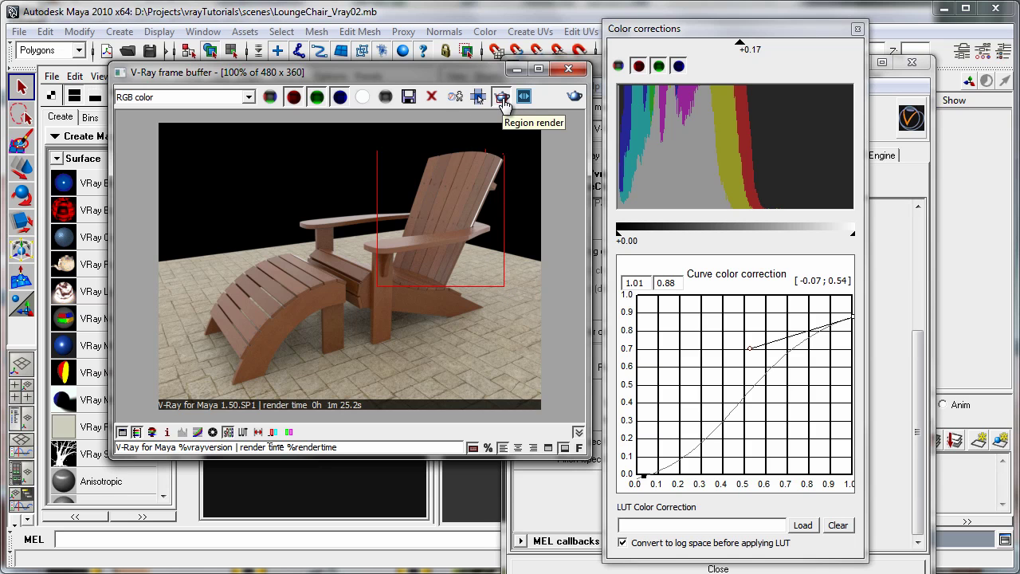
# Step: Close the Color corrections window and shift Render Settings and the frame buffer apart
pyautogui.click(858, 29)
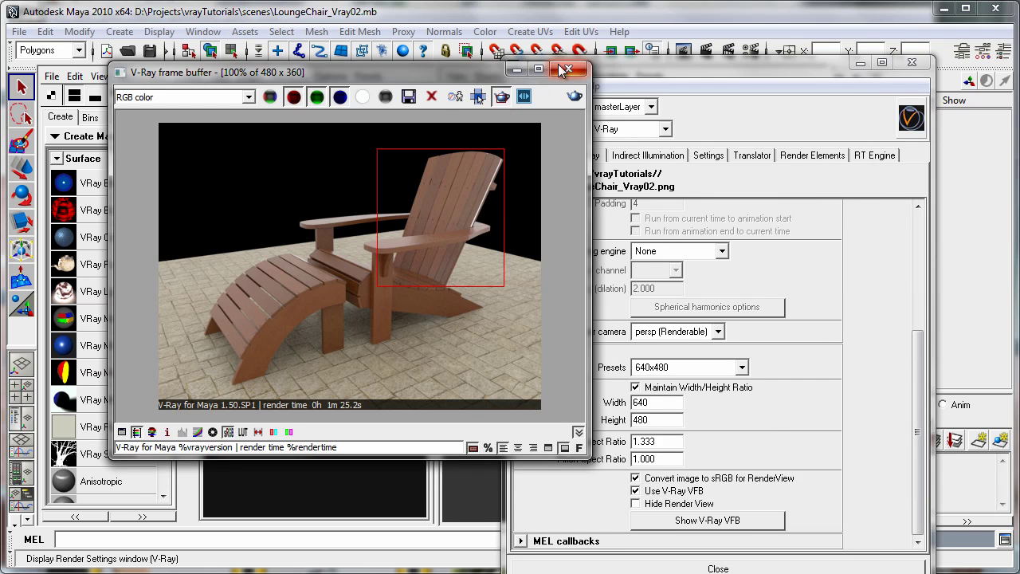
pyautogui.moveTo(789, 70); pyautogui.dragTo(810, 38)
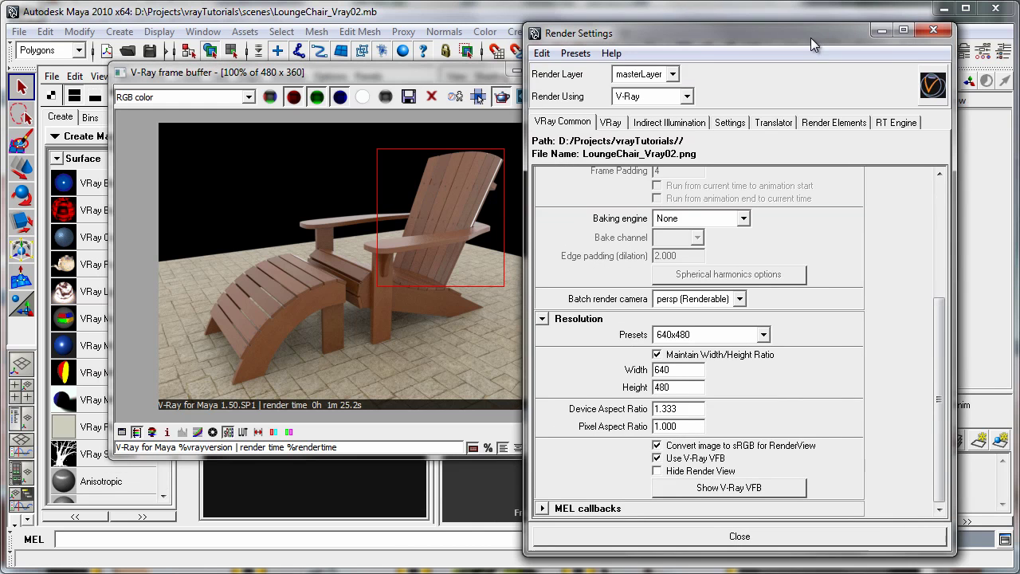
pyautogui.moveTo(455, 71); pyautogui.dragTo(398, 70)
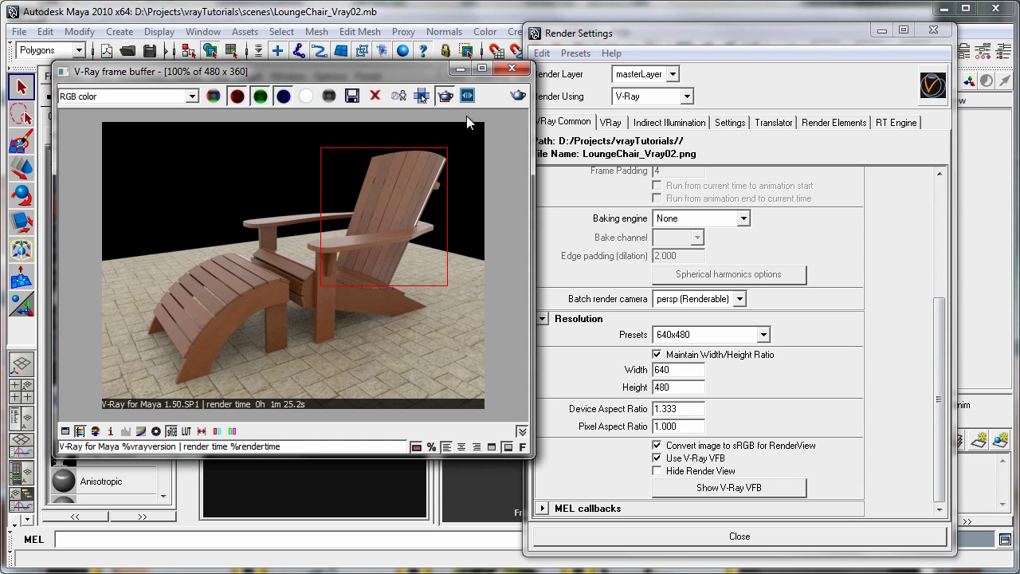
# Step: Clear the render region with Region render off, close Render Settings, and move the frame buffer upper left
pyautogui.click(437, 148)
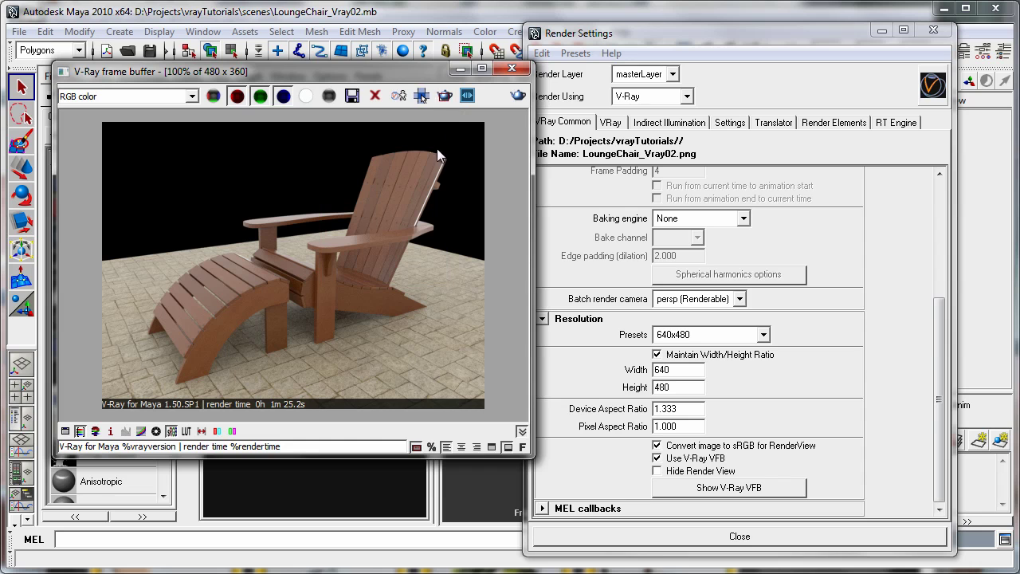
pyautogui.click(444, 96)
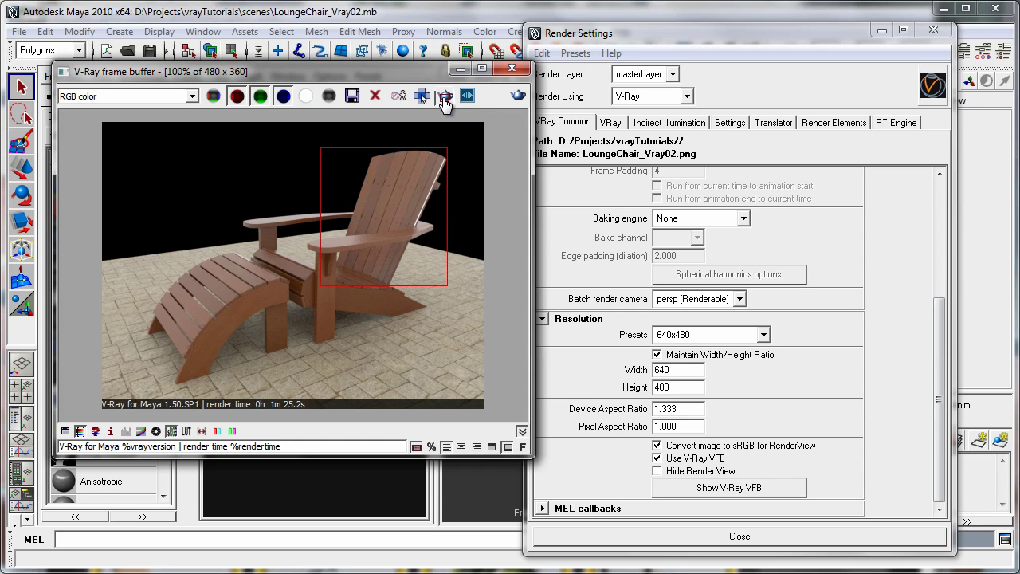
pyautogui.click(444, 96)
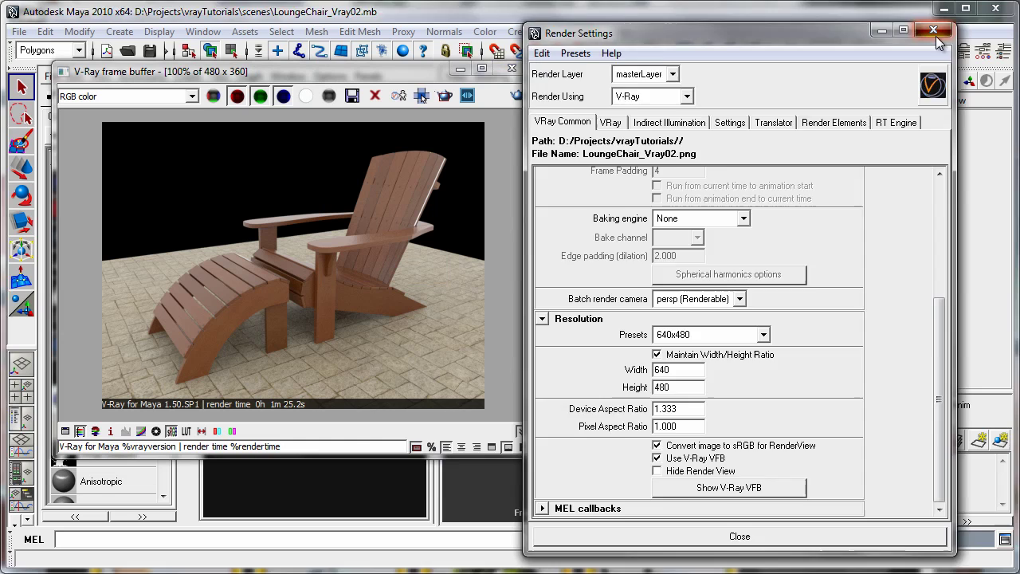
pyautogui.click(934, 31)
pyautogui.moveTo(432, 74); pyautogui.dragTo(392, 67)
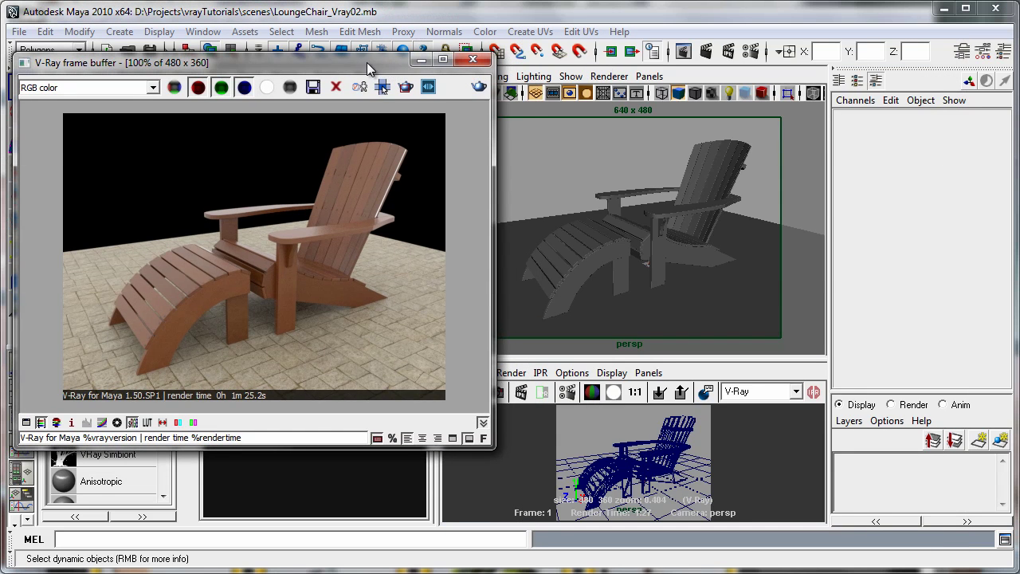
# Step: Set Render View to 1:1 and re-render a small armrest region, finishing in 4.9 seconds
pyautogui.moveTo(374, 64); pyautogui.dragTo(3, 88)
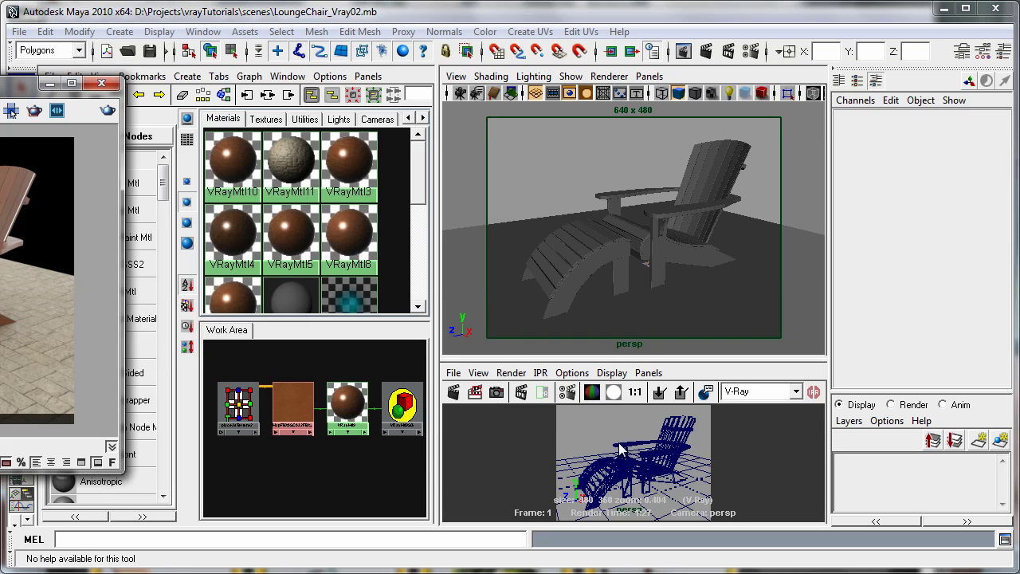
pyautogui.click(634, 393)
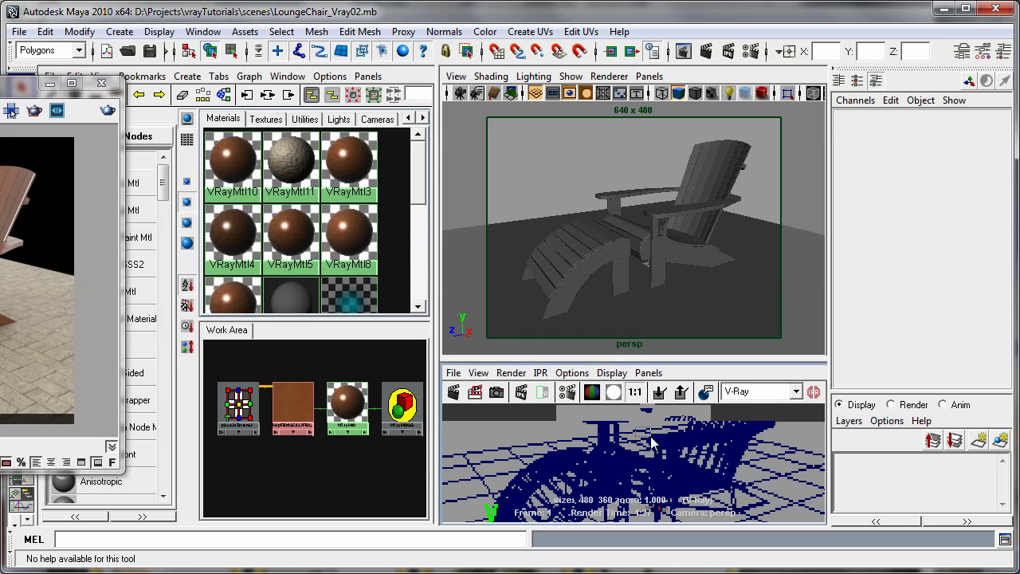
pyautogui.moveTo(635, 431); pyautogui.dragTo(702, 477)
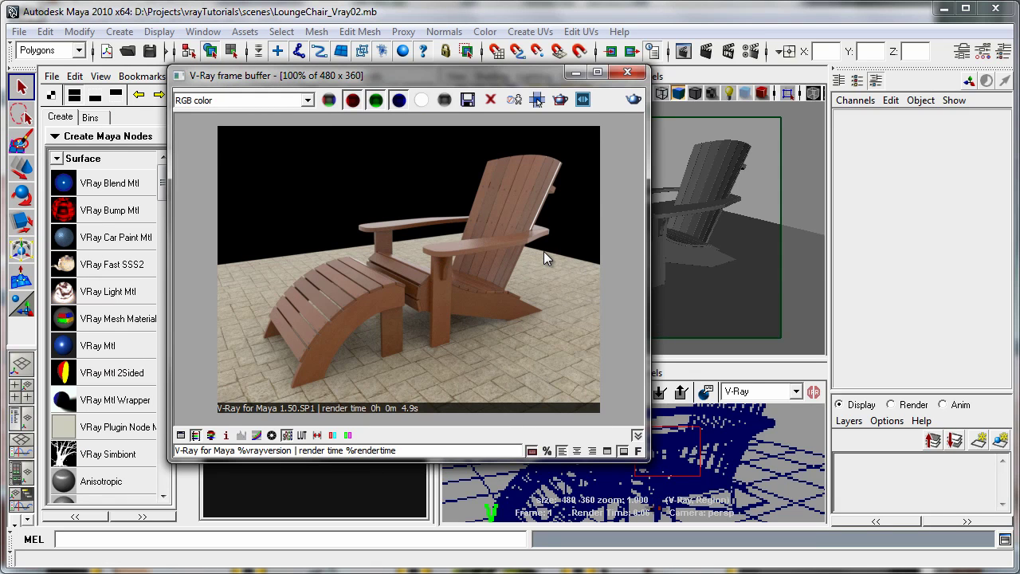
pyautogui.moveTo(463, 78); pyautogui.dragTo(452, 74)
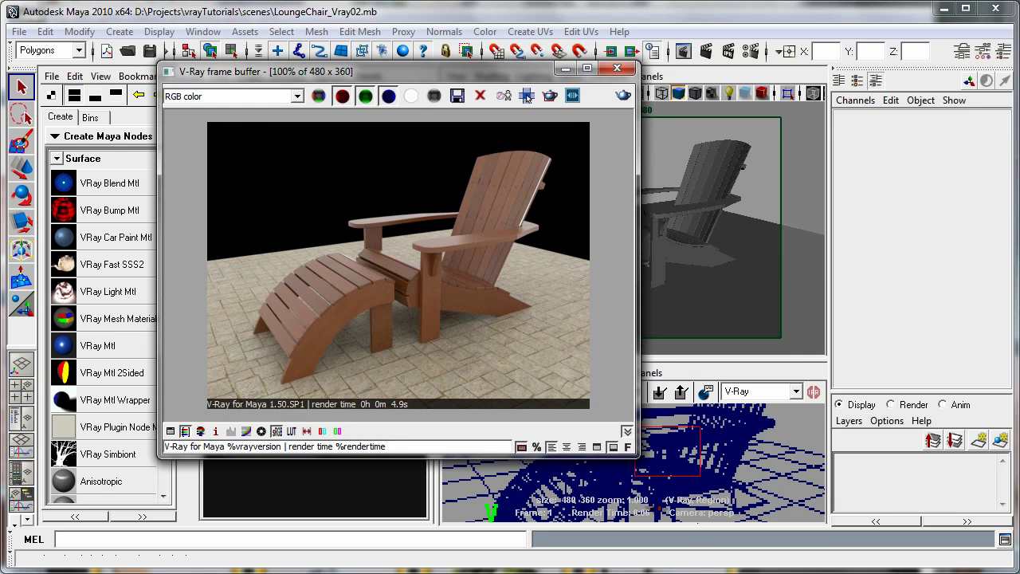
# Step: Browse Digital-X Models' Products > Models menu and the CG Textures page in Firefox, then return to Maya
pyautogui.hotkey('alt', 'Tab')
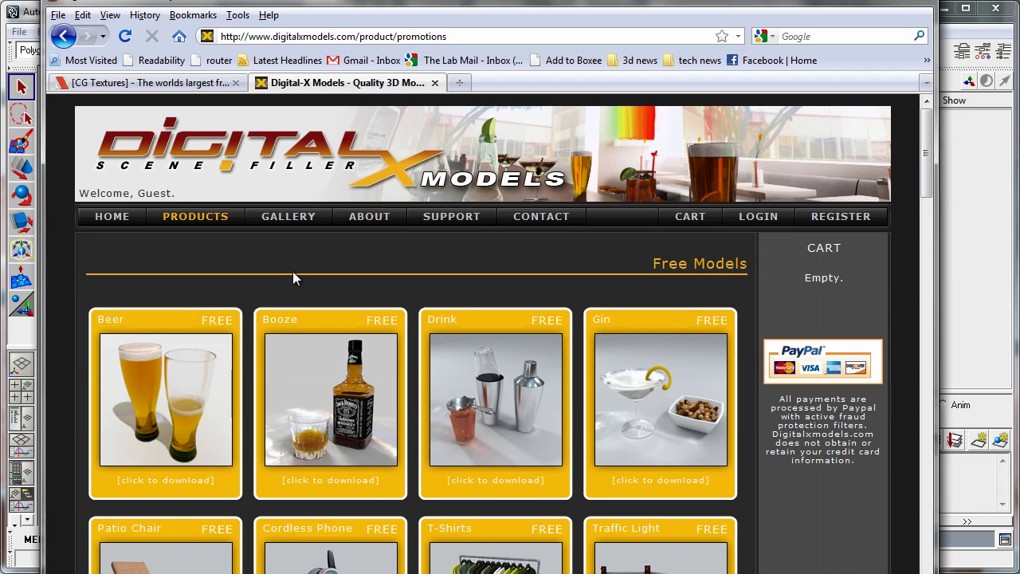
pyautogui.scroll(-4, 293, 277)
pyautogui.scroll(4, 293, 278)
pyautogui.moveTo(174, 226)
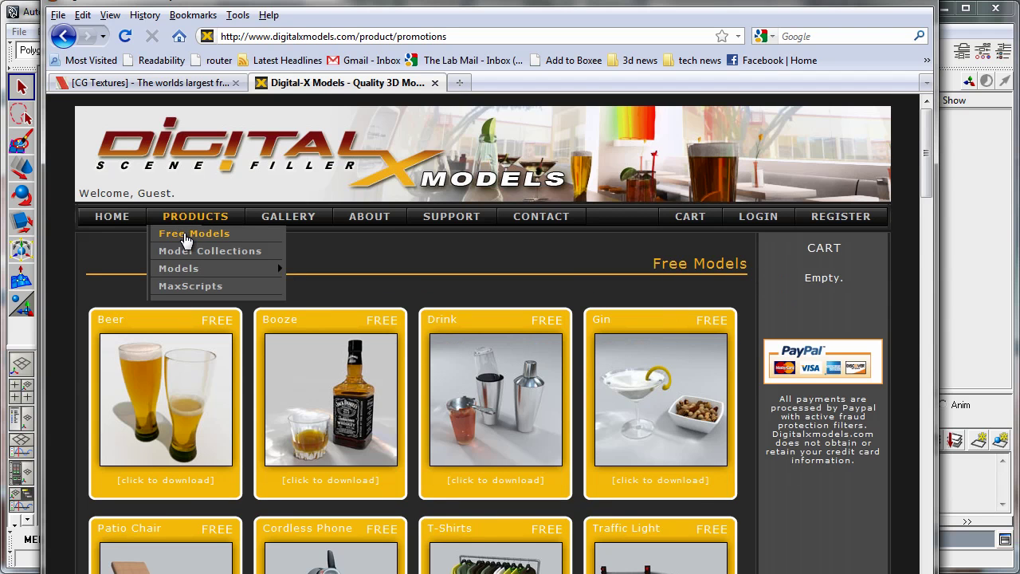
pyautogui.click(186, 236)
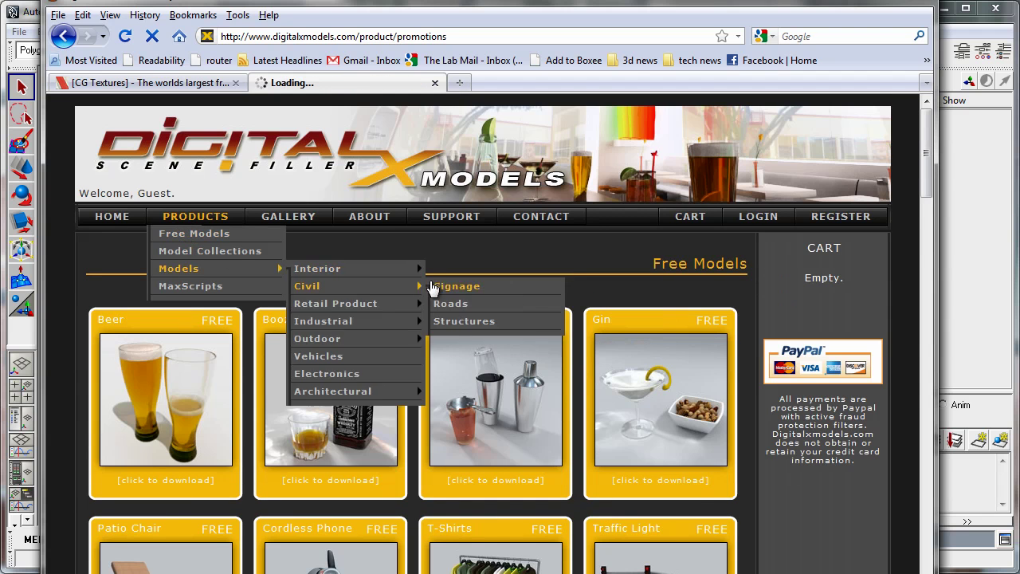
pyautogui.scroll(-10, 436, 259)
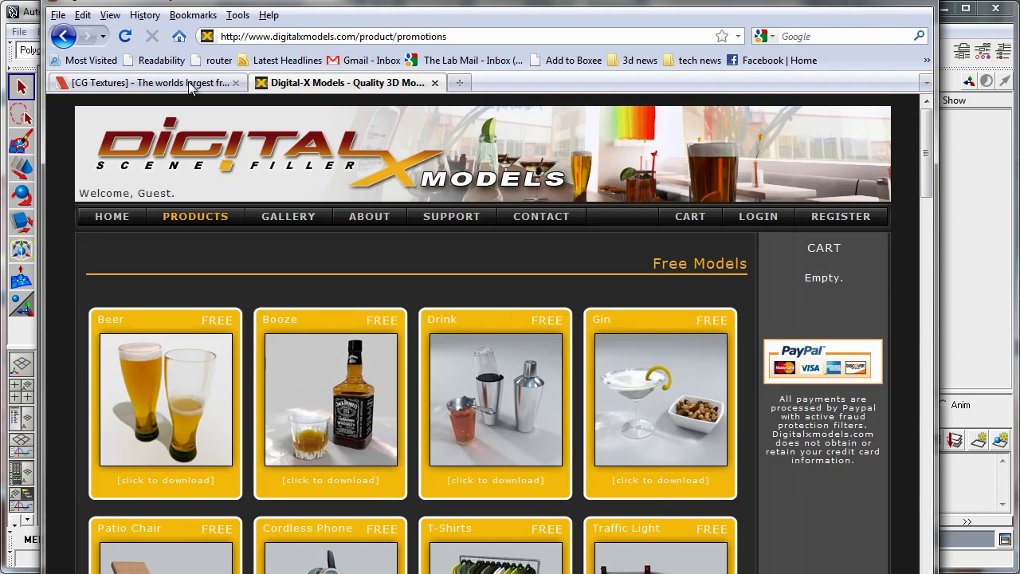
pyautogui.click(190, 84)
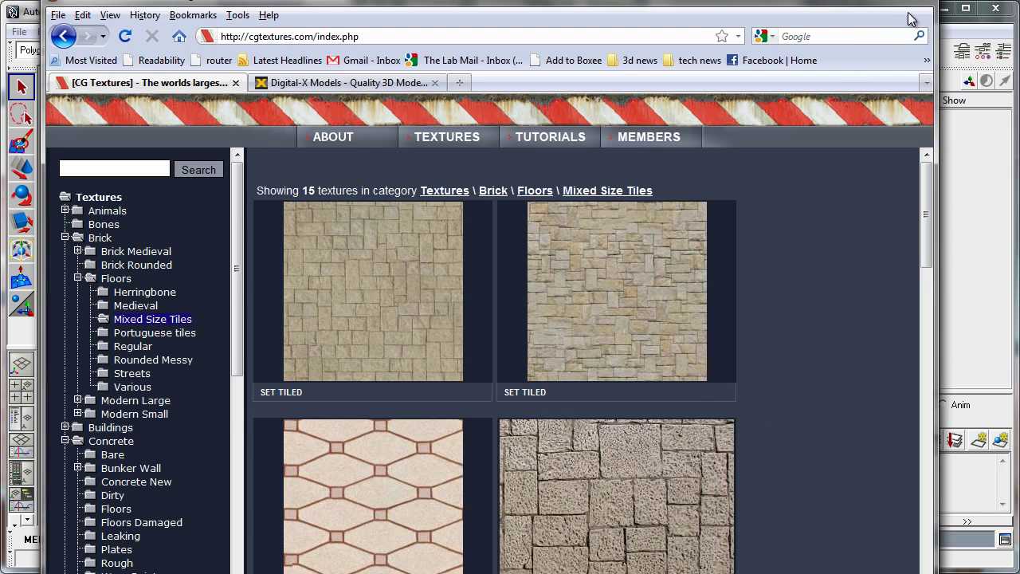
pyautogui.click(978, 235)
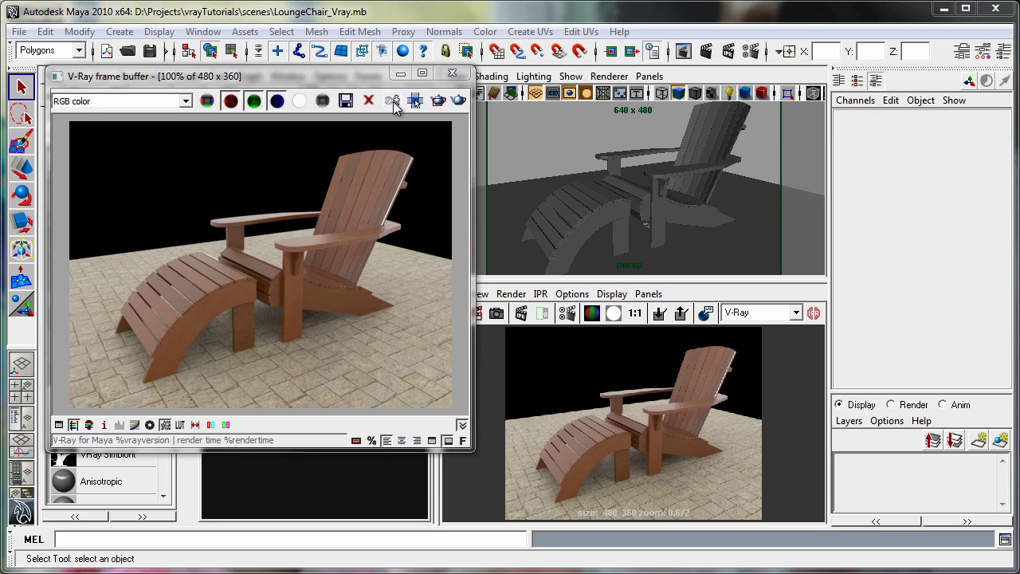
# Step: Duplicate the V-Ray render to Maya's Render View and compare the frame buffer with sRGB off and on
pyautogui.click(392, 101)
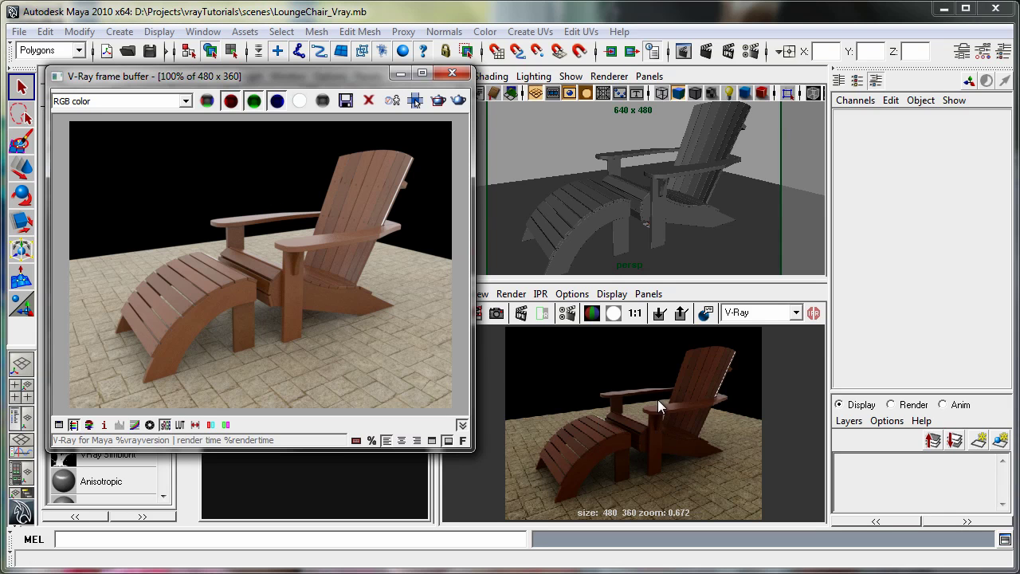
pyautogui.click(165, 424)
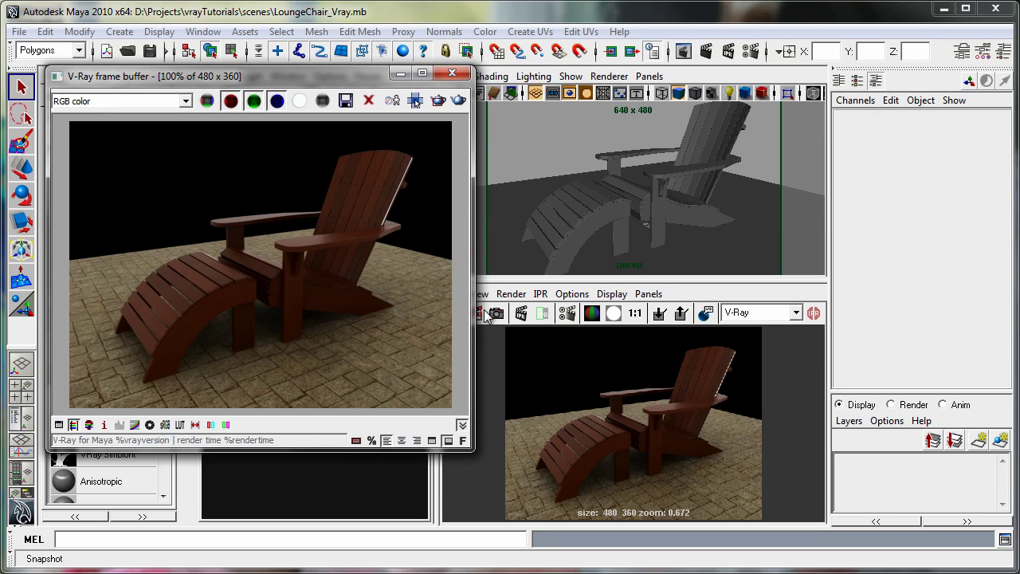
pyautogui.click(165, 424)
pyautogui.click(165, 424)
pyautogui.click(165, 424)
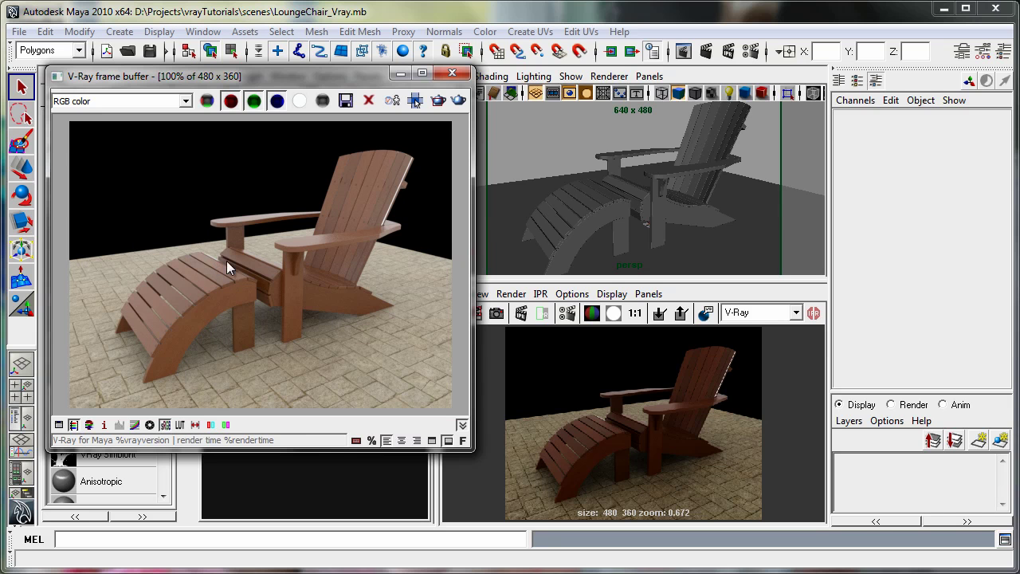
# Step: Enable Convert image to sRGB for RenderView under V-Ray Common's Resolution section, then close Render Settings
pyautogui.click(750, 51)
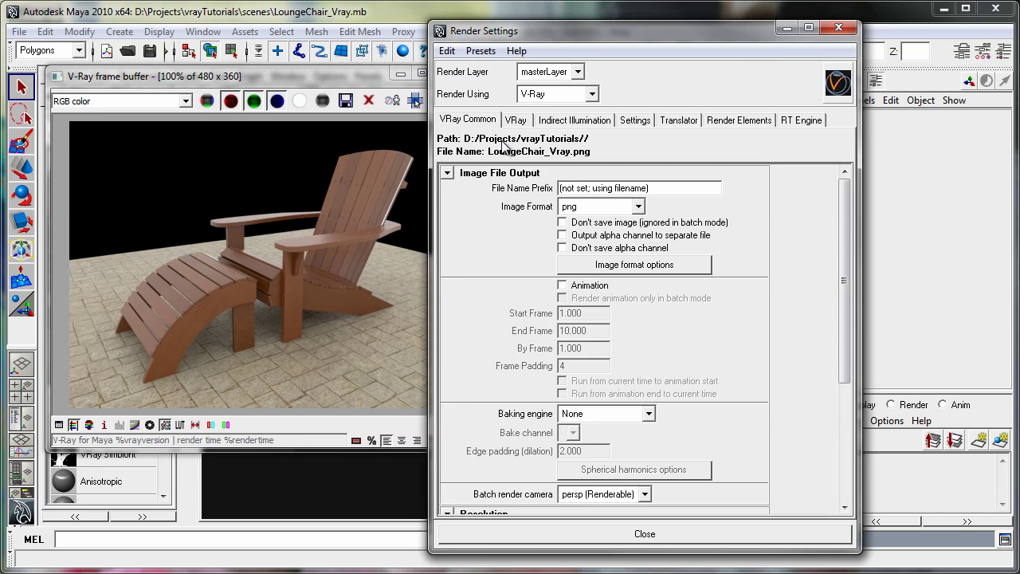
pyautogui.scroll(-2, 844, 239)
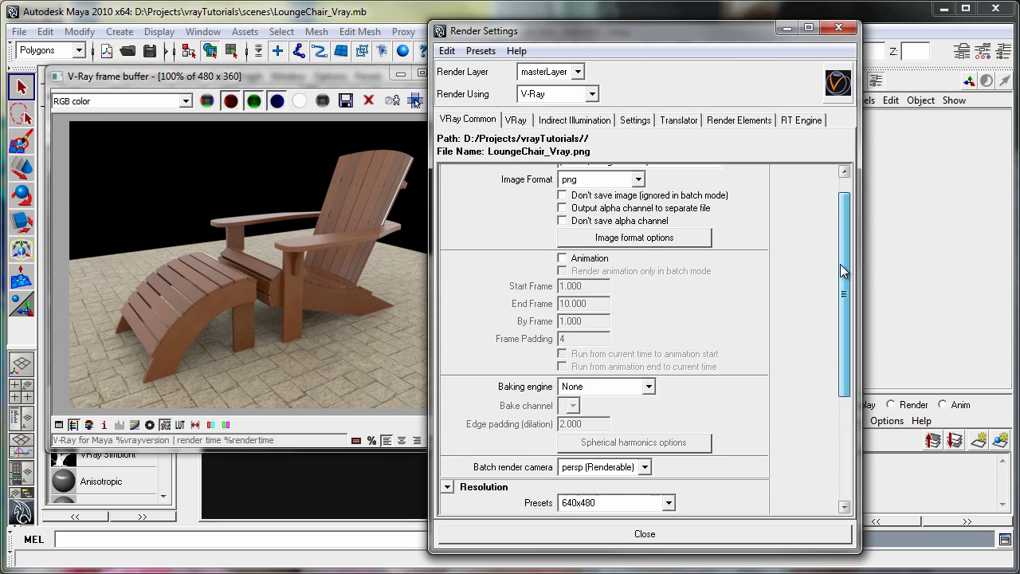
pyautogui.scroll(-5, 844, 271)
pyautogui.click(566, 443)
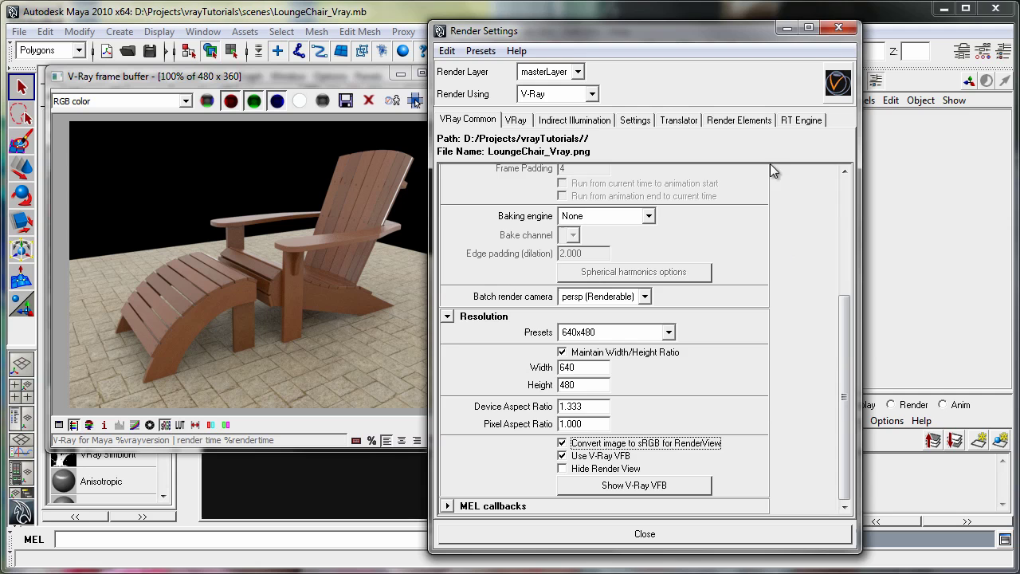
pyautogui.click(839, 28)
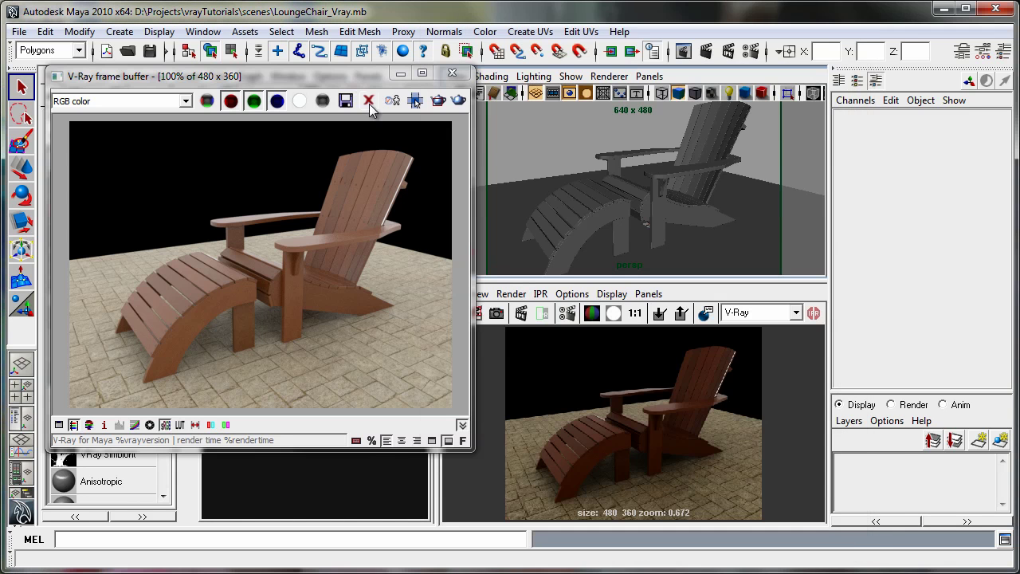
# Step: Send the exposure- and curve-corrected chair render to the Render View and keep the image
pyautogui.click(415, 99)
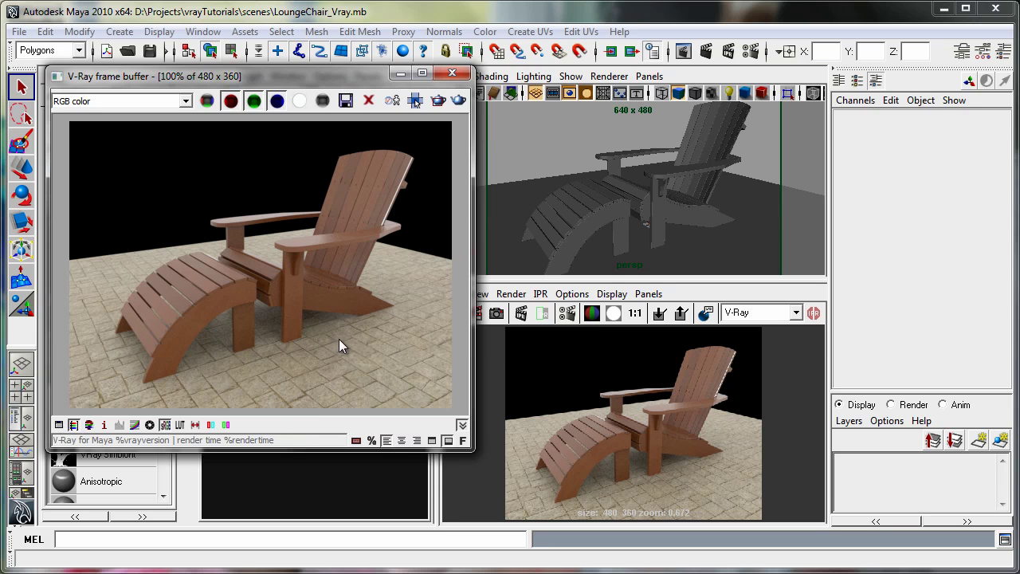
pyautogui.click(149, 424)
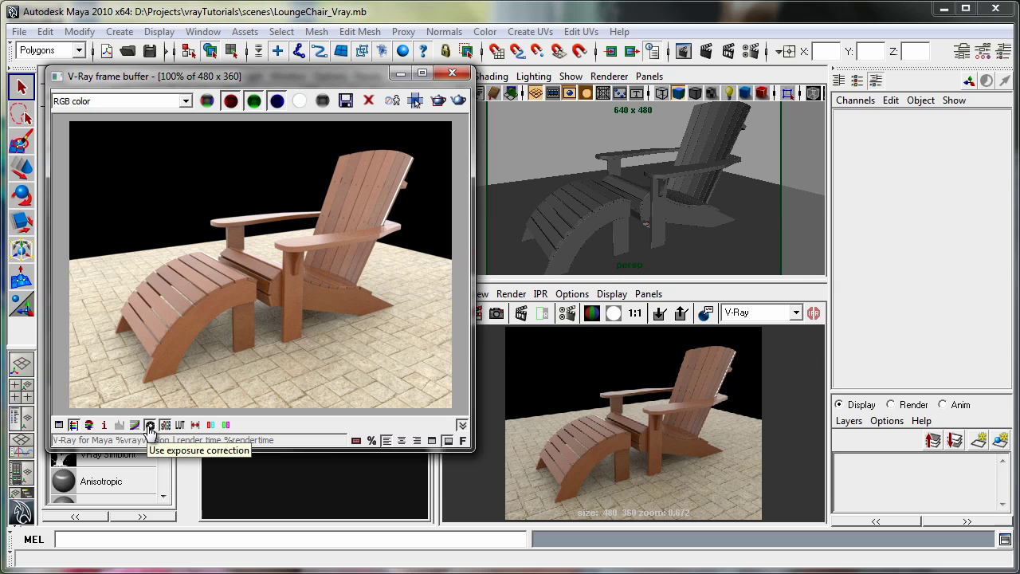
pyautogui.click(134, 425)
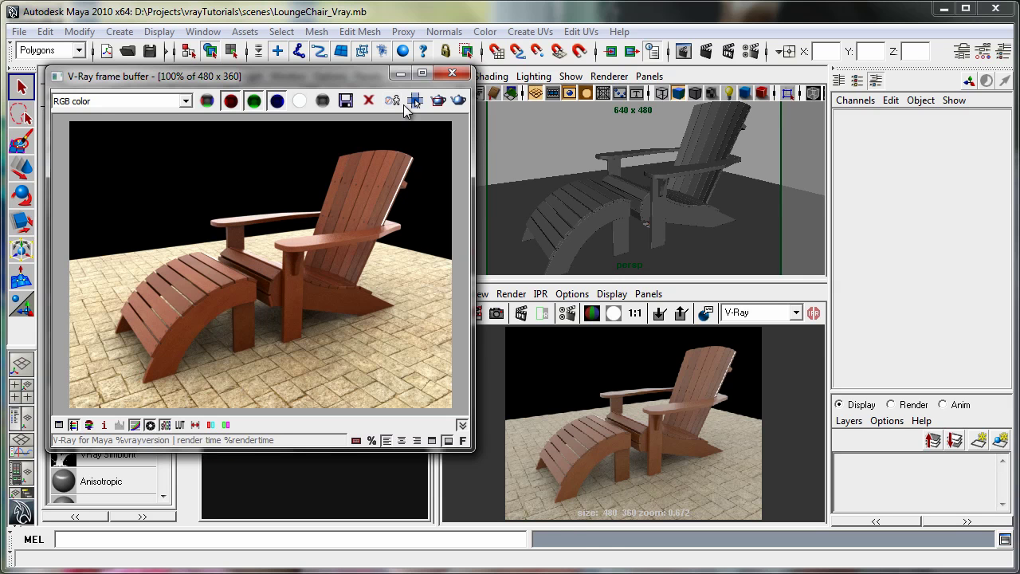
pyautogui.click(394, 102)
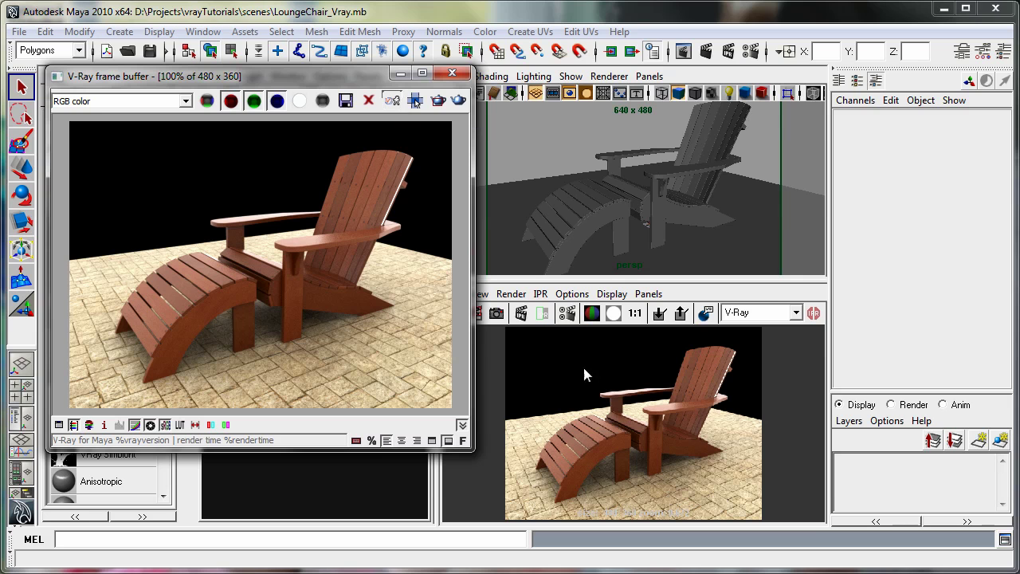
pyautogui.click(658, 312)
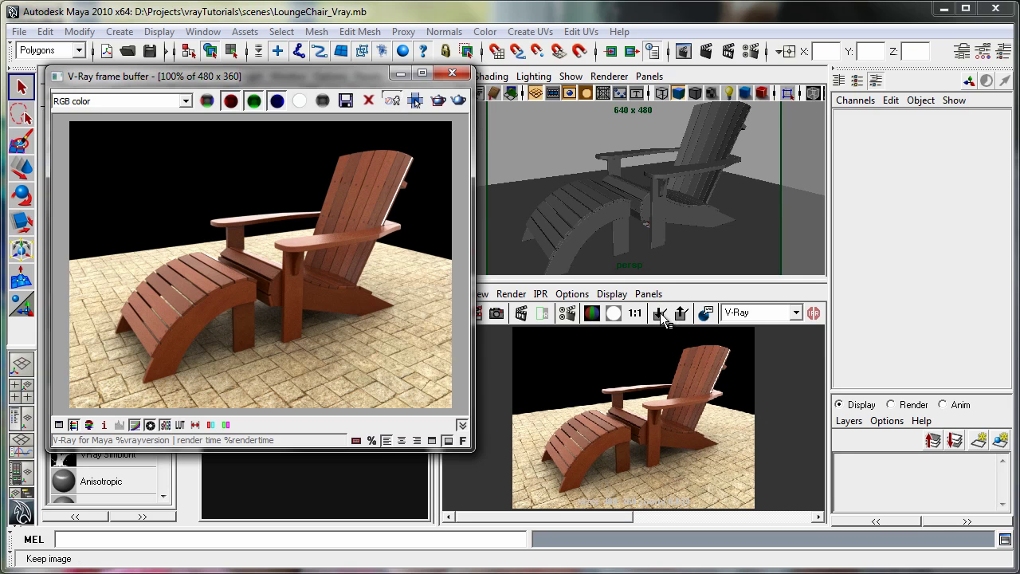